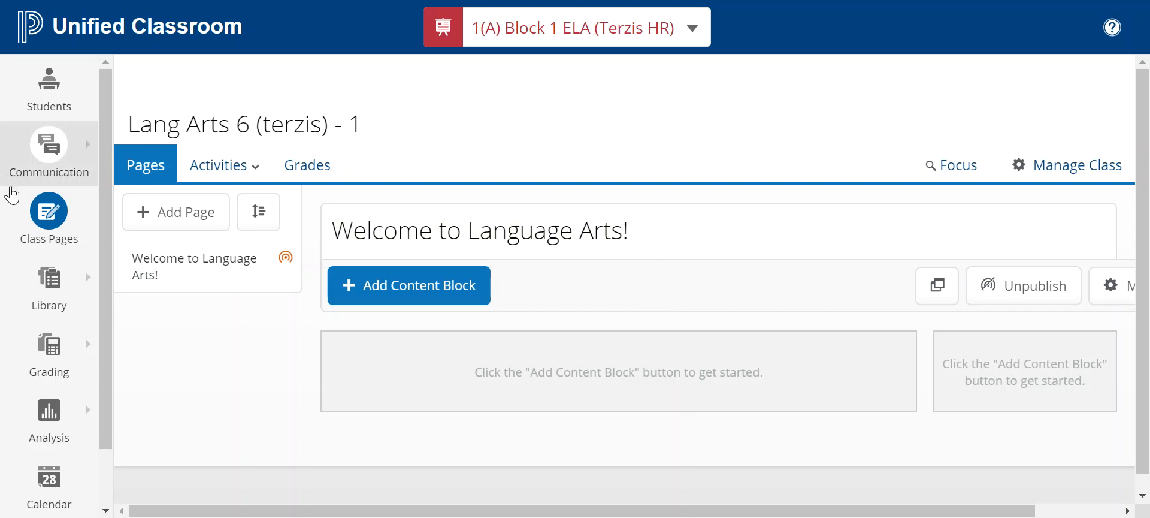
Go from the Lang Arts 6 page to My Classes through the sidebar apps flyout
scroll(42, 188, "down", 1)
left_click(52, 475)
scroll(249, 340, "down", 5)
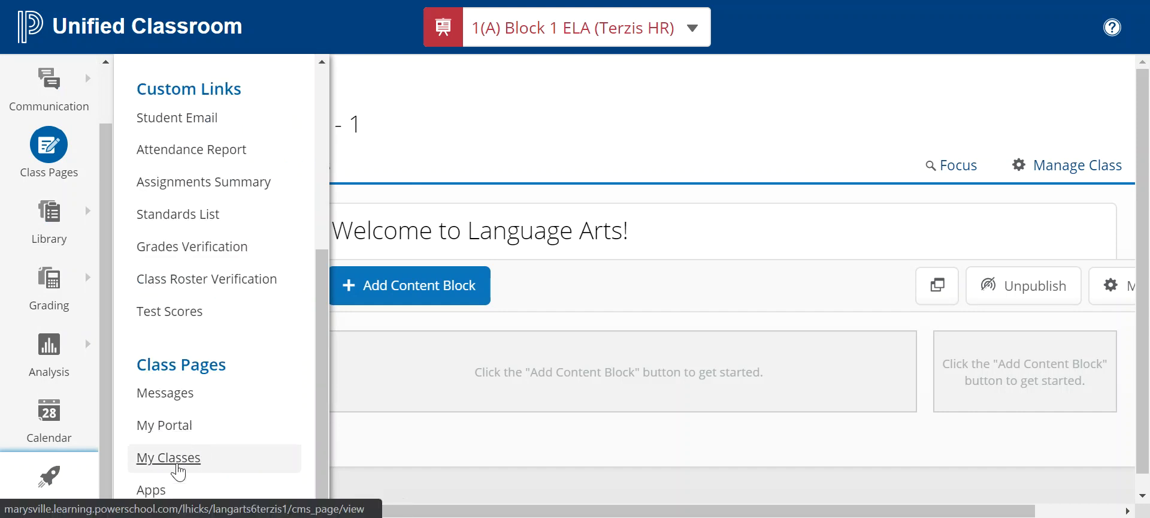
left_click(174, 459)
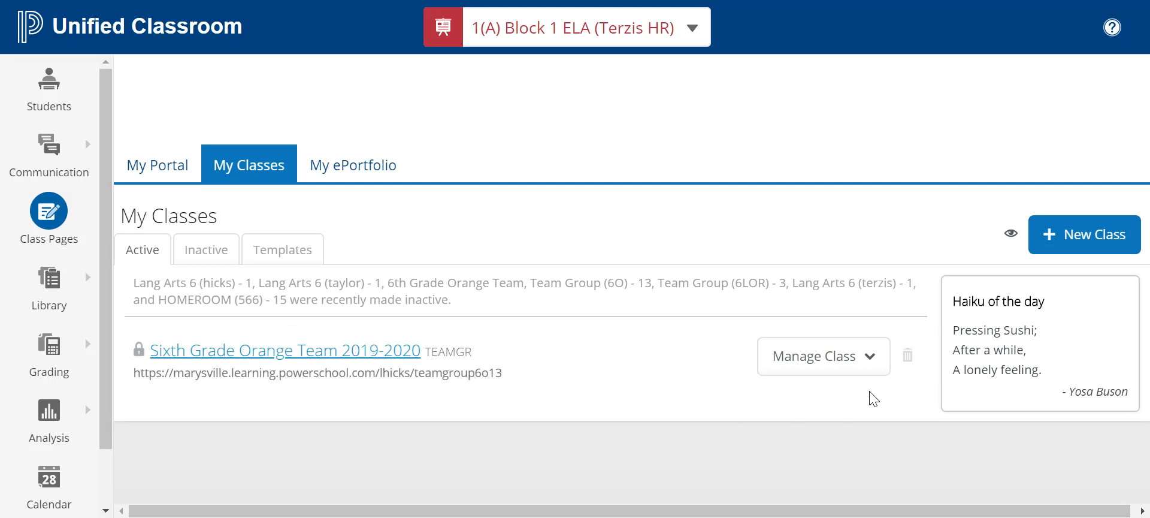
left_click(838, 359)
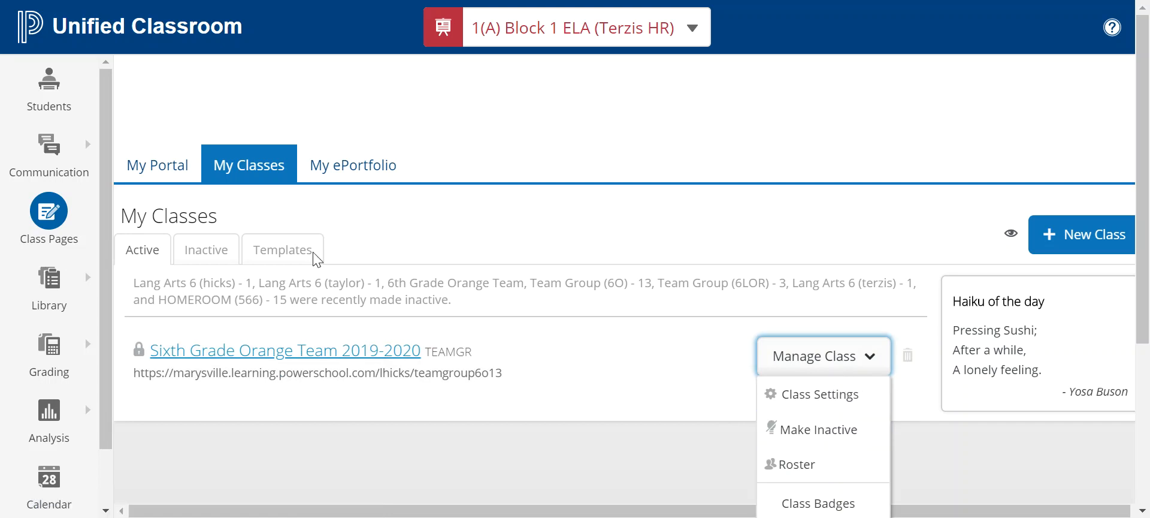
left_click(209, 248)
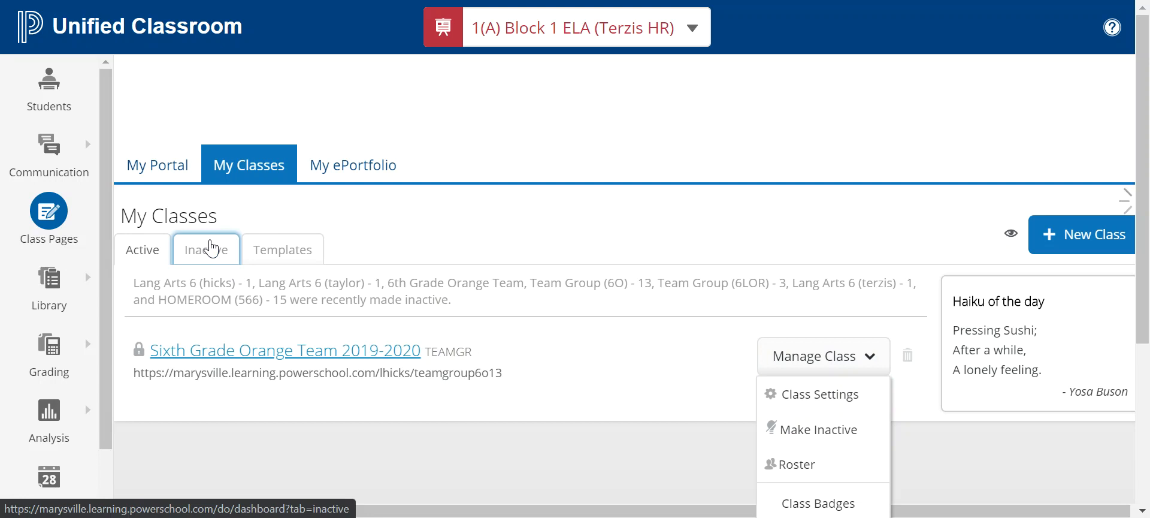
left_click(252, 293)
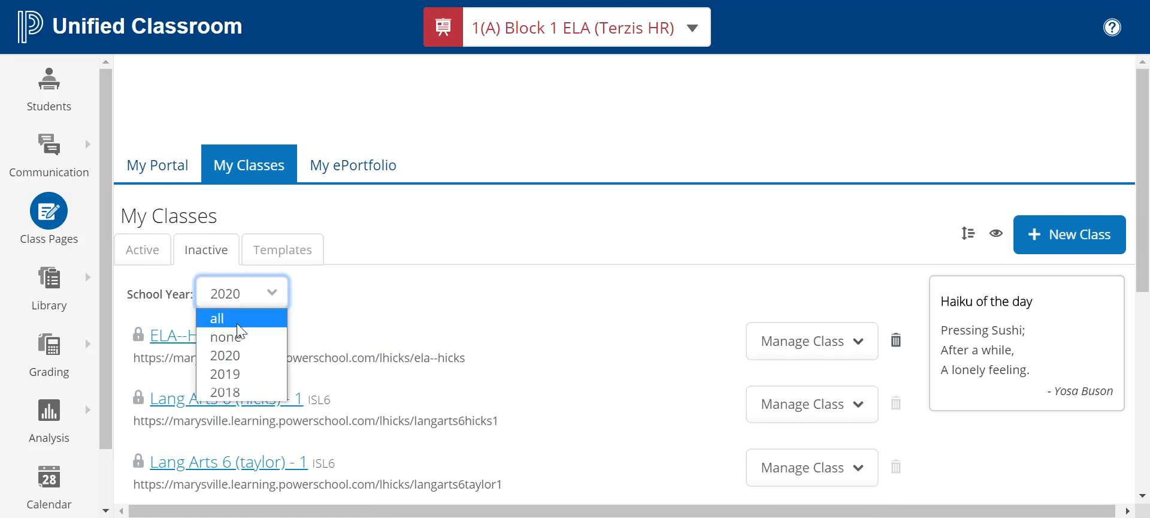
left_click(238, 324)
scroll(431, 328, "down", 4)
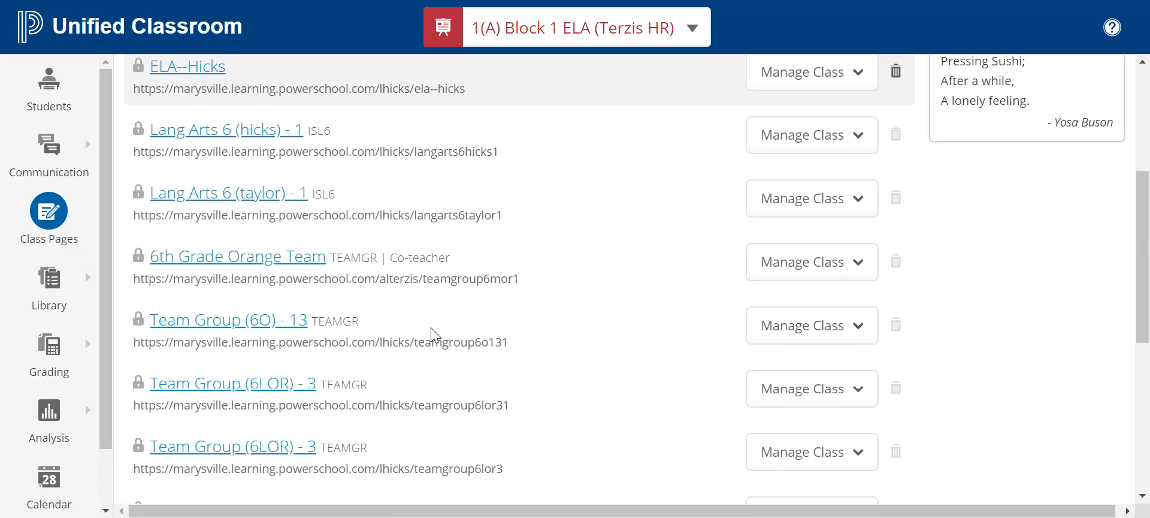
scroll(431, 328, "down", 7)
scroll(430, 329, "up", 4)
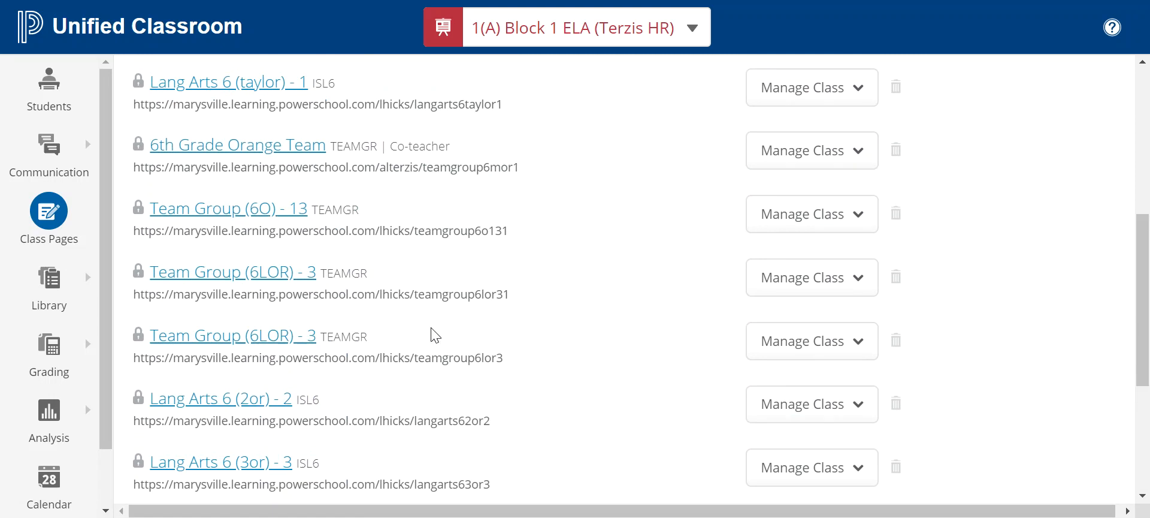
scroll(431, 335, "up", 6)
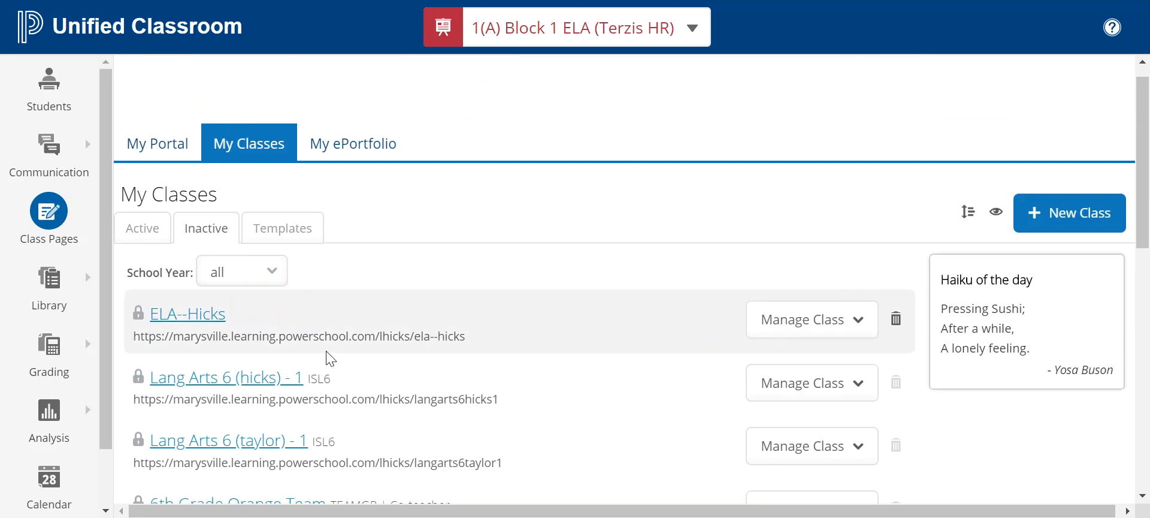
left_click(771, 318)
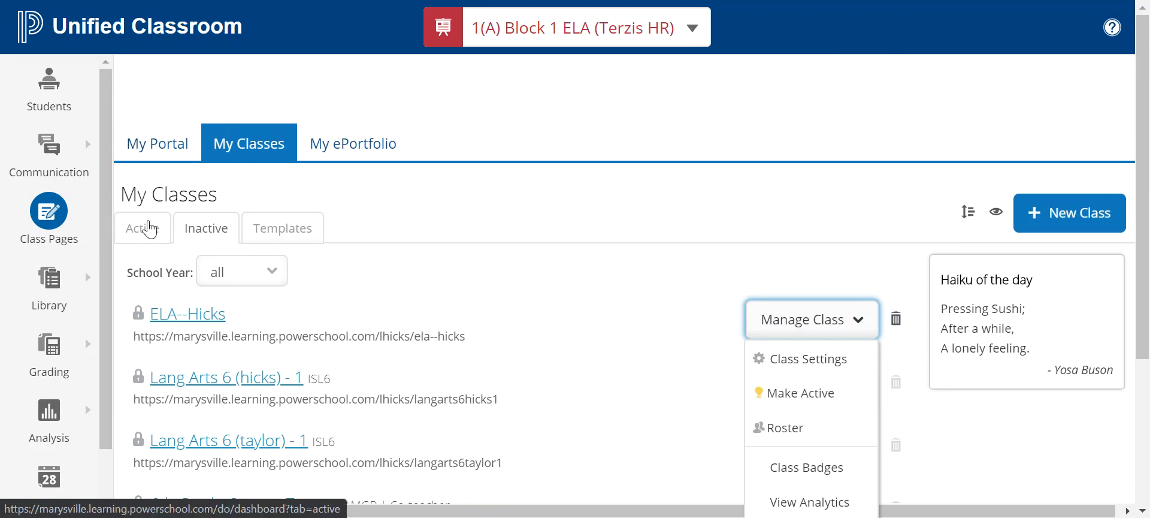
left_click(146, 241)
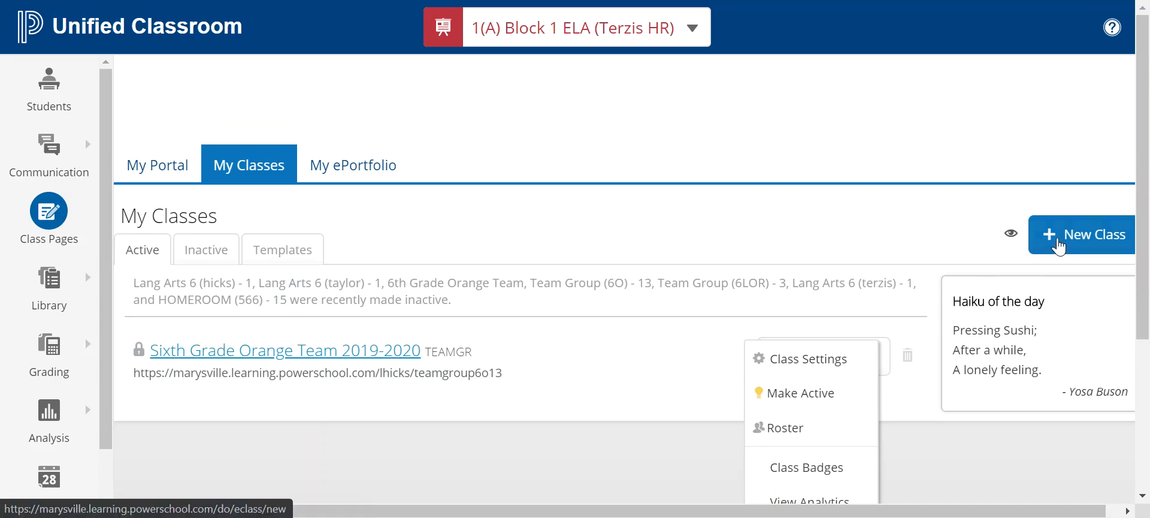
Create the class 'MASTER HICKS ELA' with No Schedule Required
left_click(1057, 244)
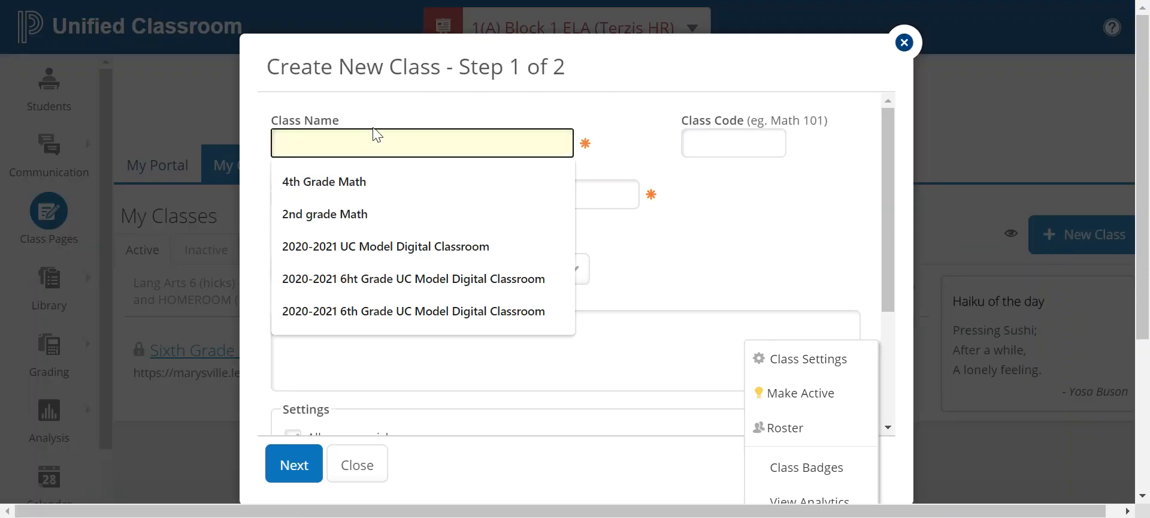
type("MASTER ")
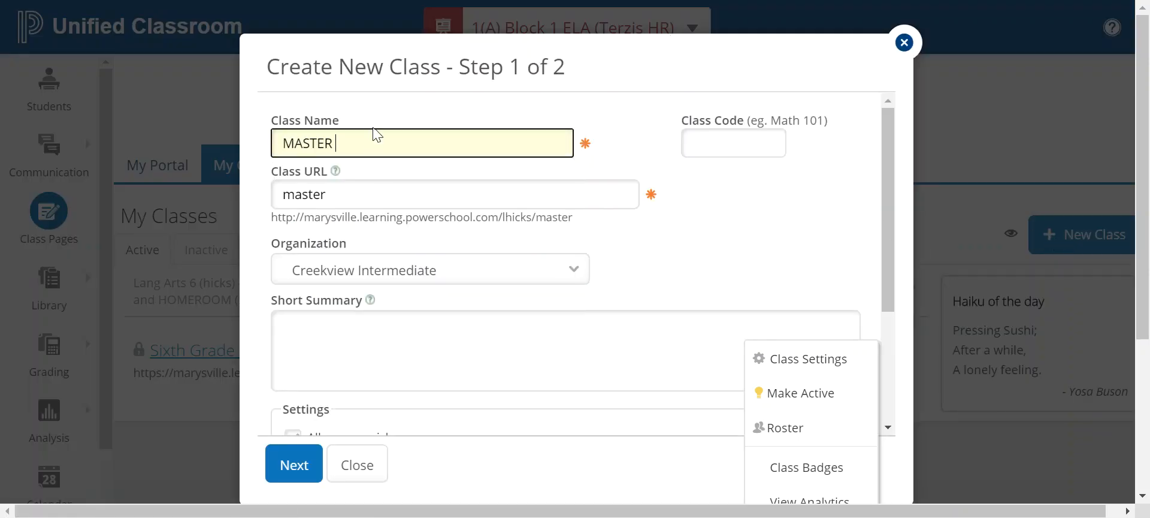
type("HICKS EL")
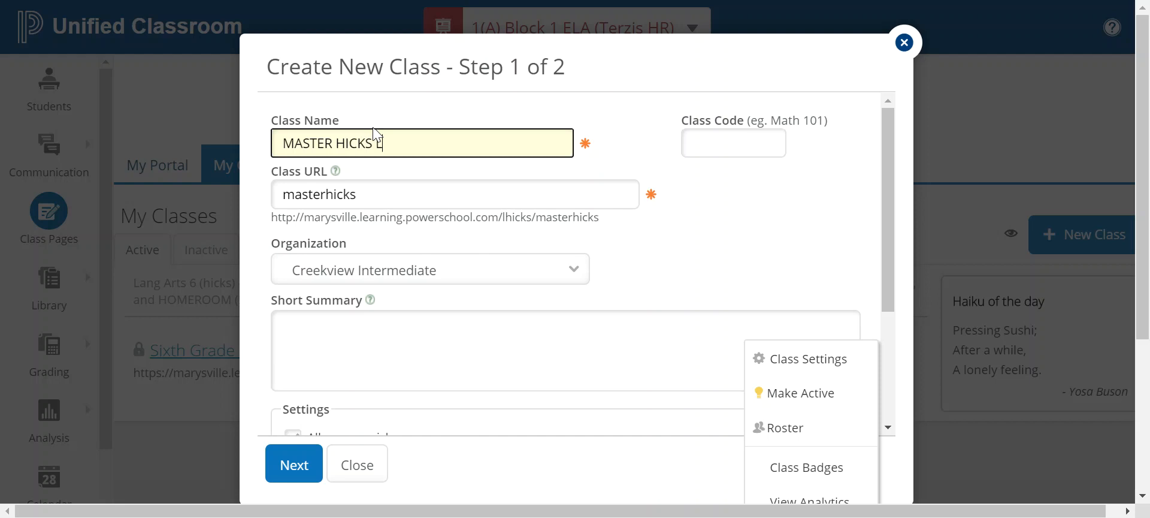
type("A")
left_click(303, 465)
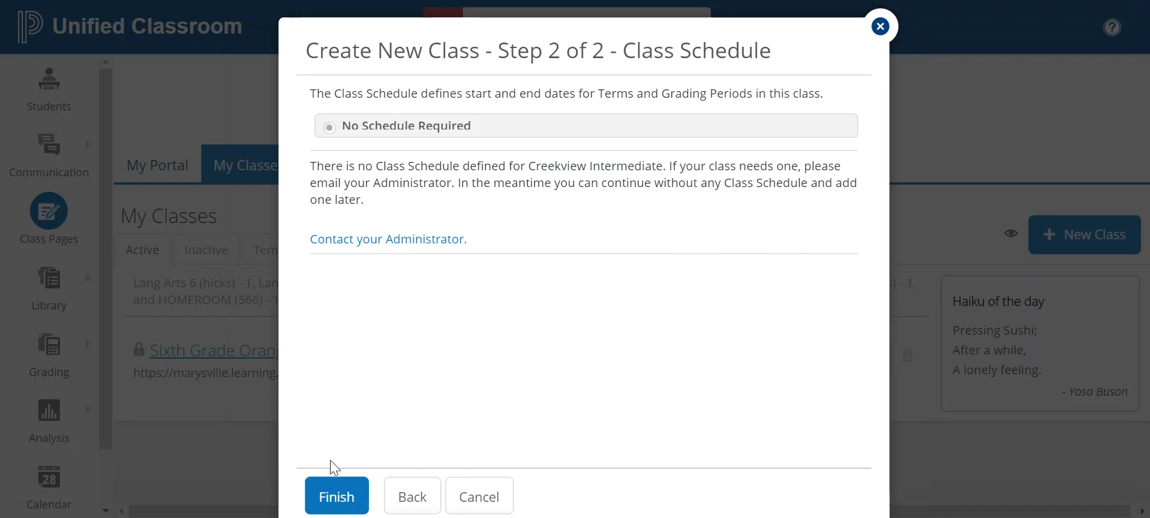
left_click(336, 495)
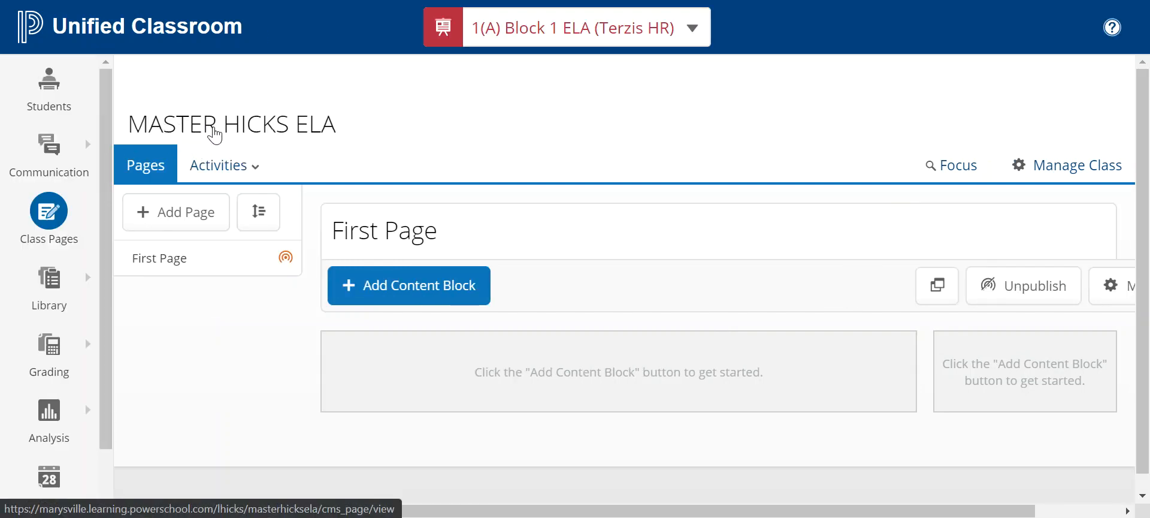
Rename the First Page title to 'Welcome to ELA'
left_click(462, 230)
key("BackSpace")
key("BackSpace")
key("BackSpace")
key("BackSpace")
key("BackSpace")
key("BackSpace")
key("BackSpace")
key("BackSpace")
key("BackSpace")
key("BackSpace")
type("Welcome to ELA")
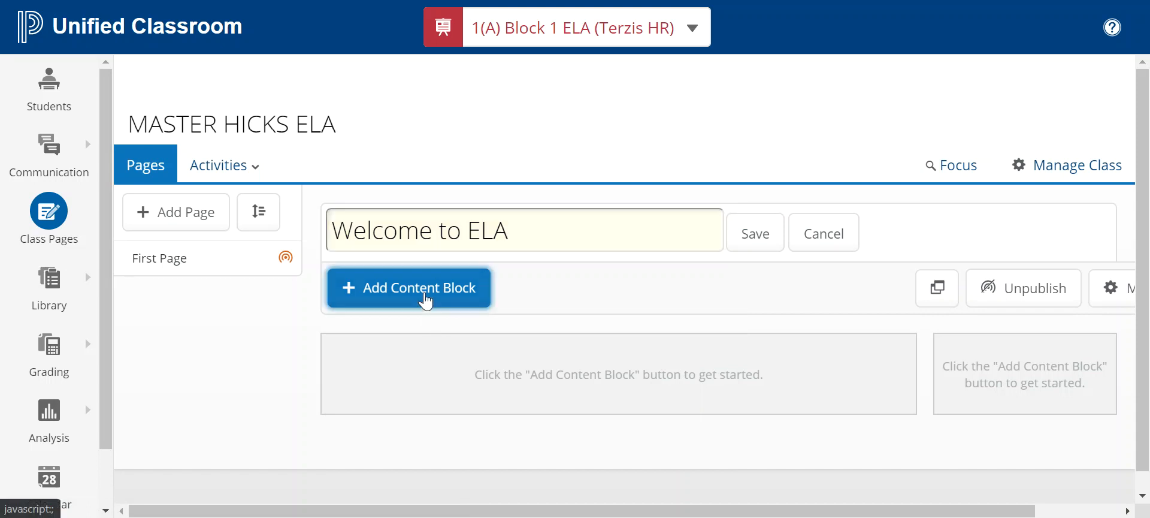
Add an On Page Text block titled 'TESTING' and save the page title
left_click(426, 299)
left_click(388, 193)
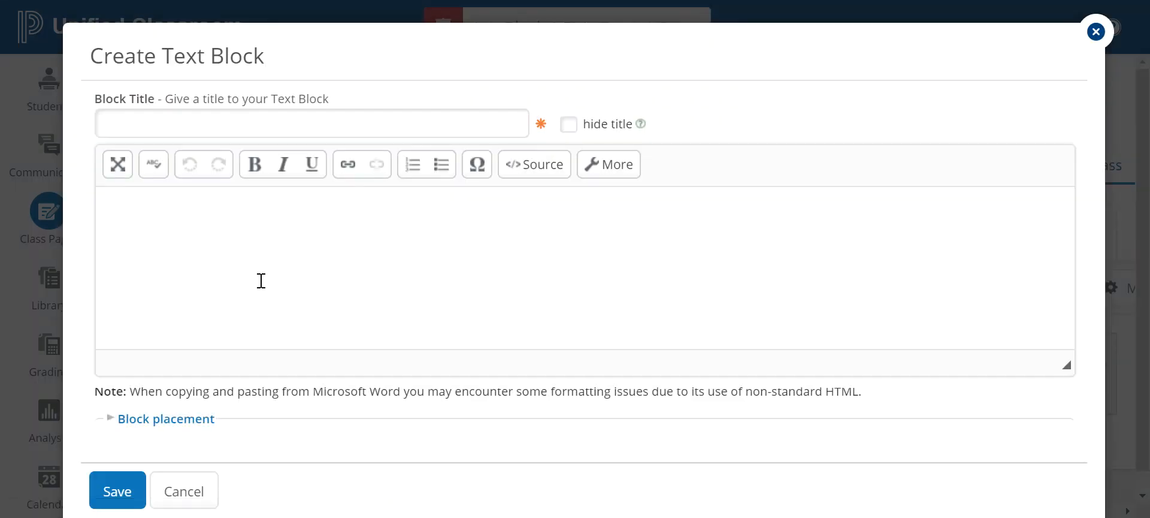
left_click(150, 116)
type("TESTING")
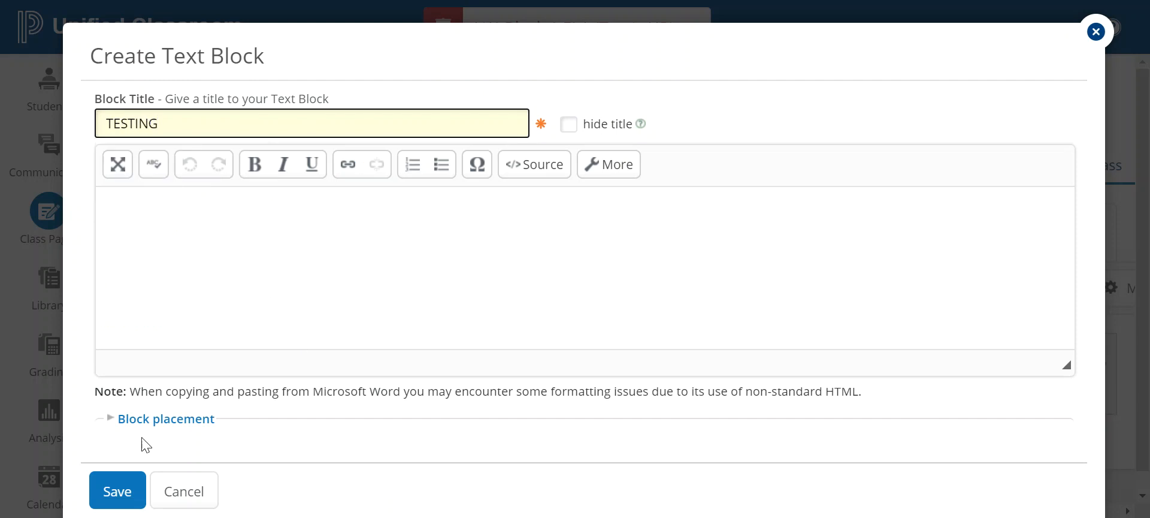
left_click(116, 490)
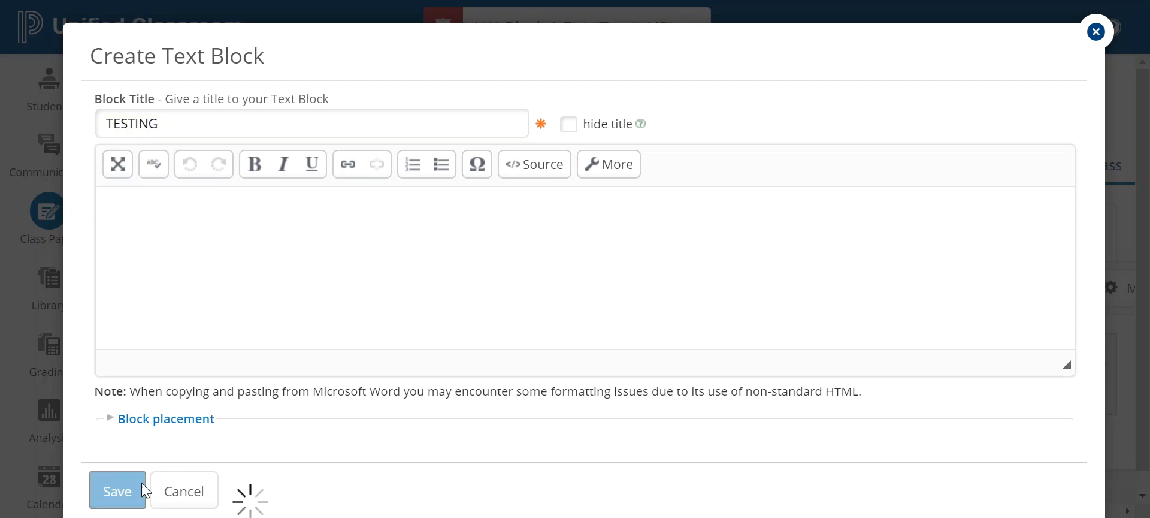
left_click(752, 235)
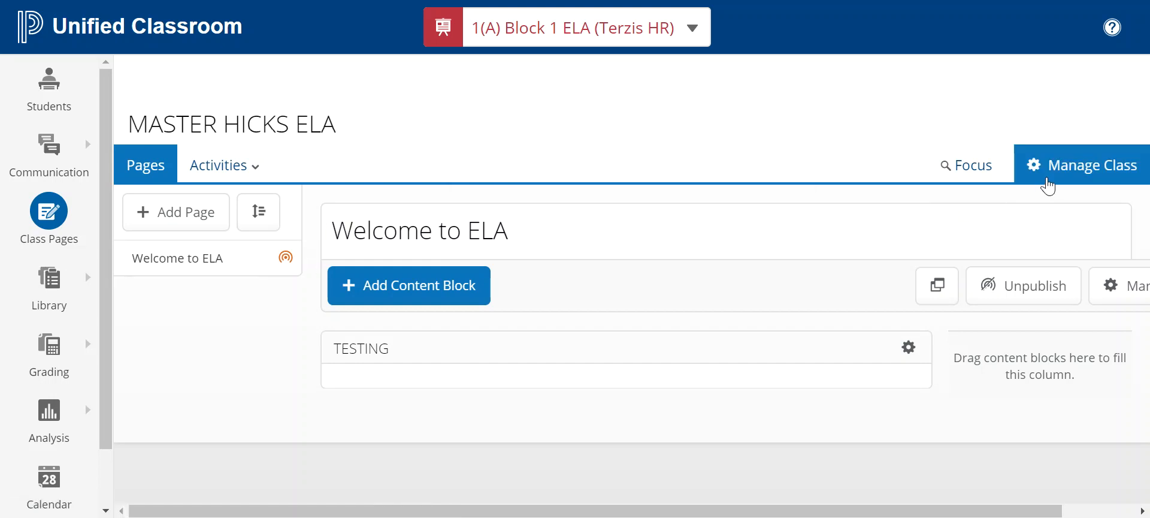
Split the class roster into sections from Manage Class > Edit Roster
left_click(1047, 184)
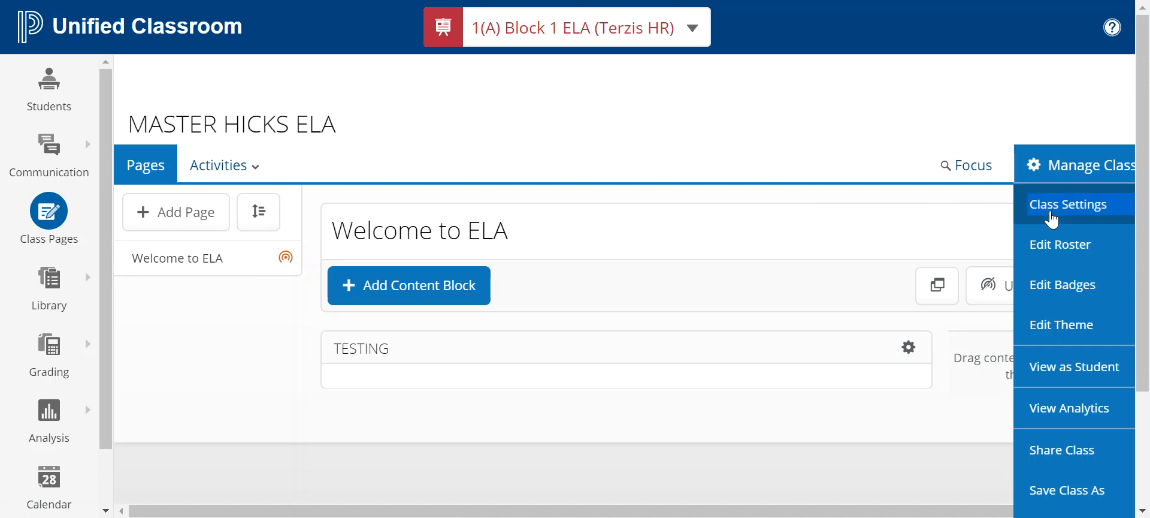
left_click(1058, 246)
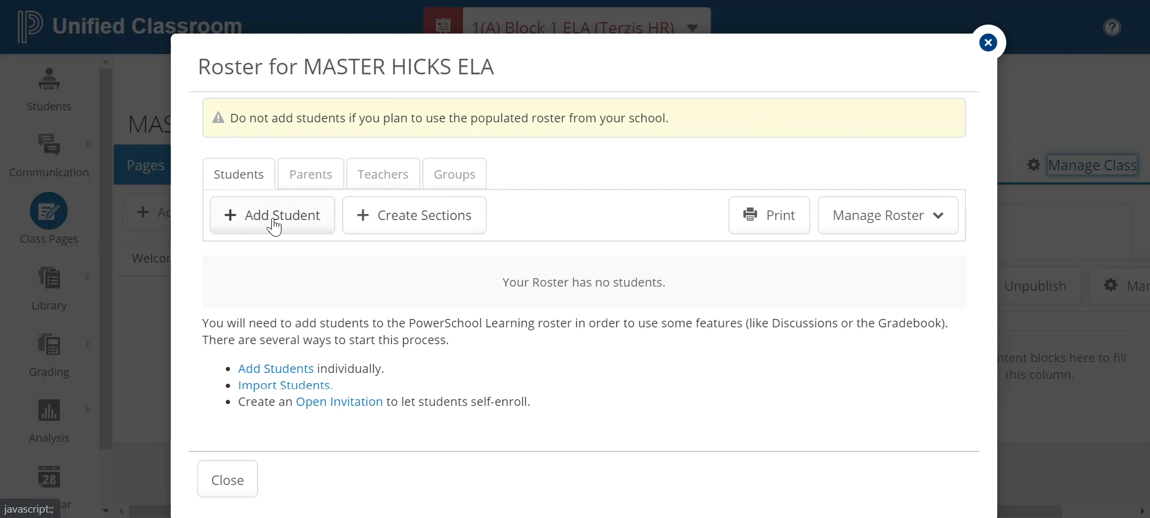
left_click(397, 222)
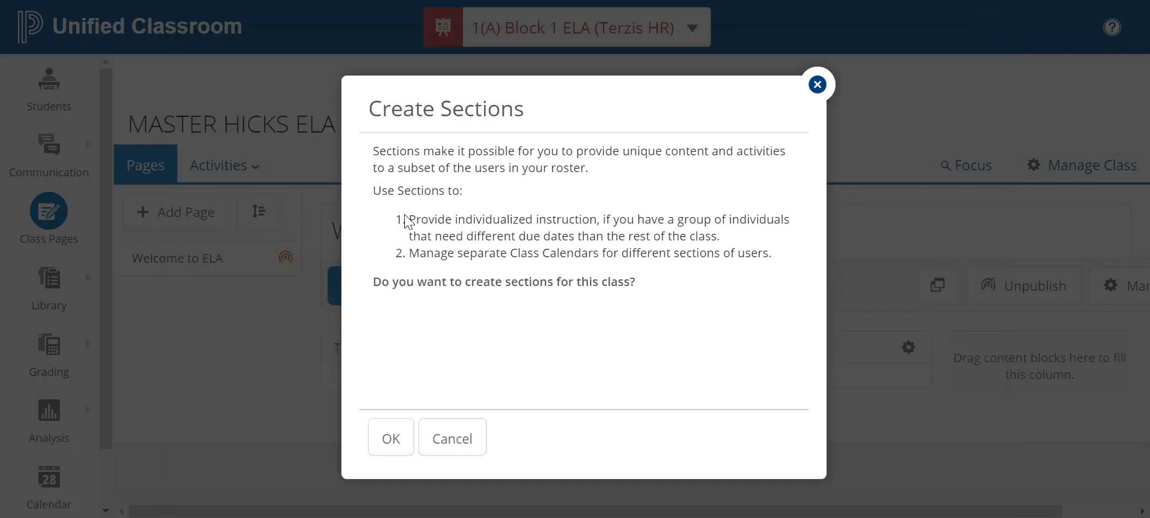
left_click(398, 433)
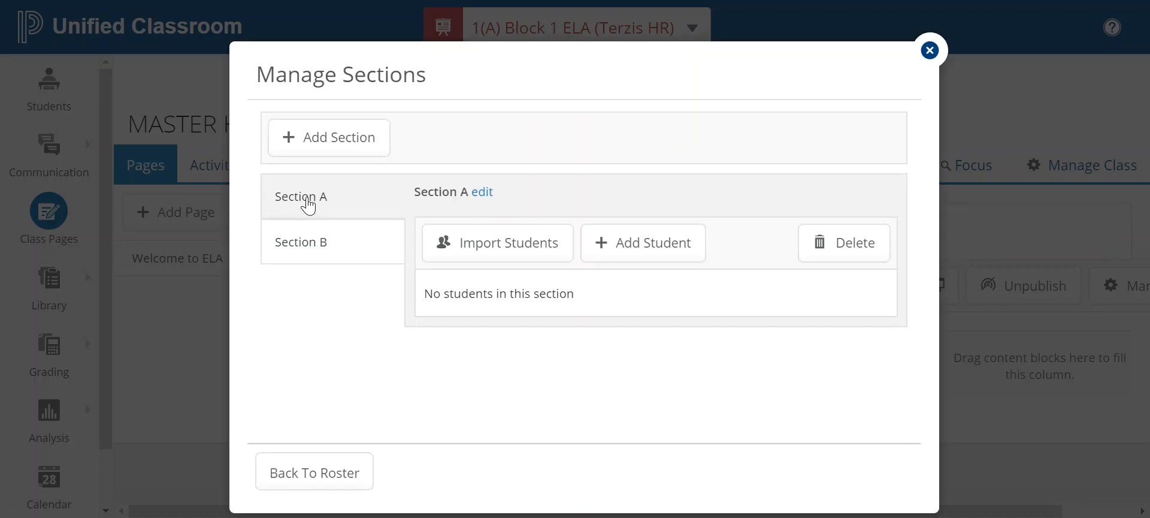
Rename Section A to 'Block 1'
left_click(484, 192)
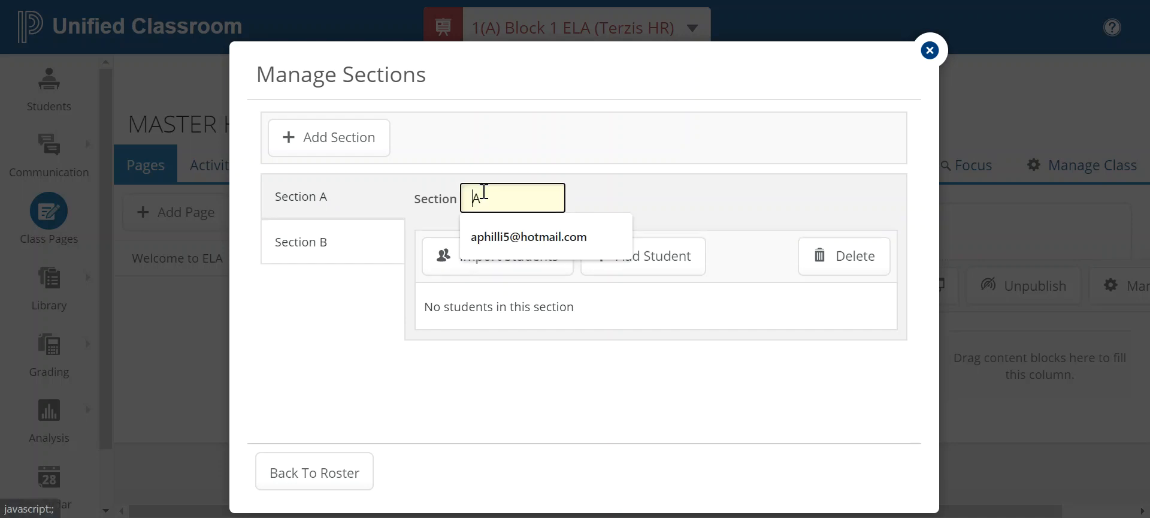
key("BackSpace")
type("Block 1")
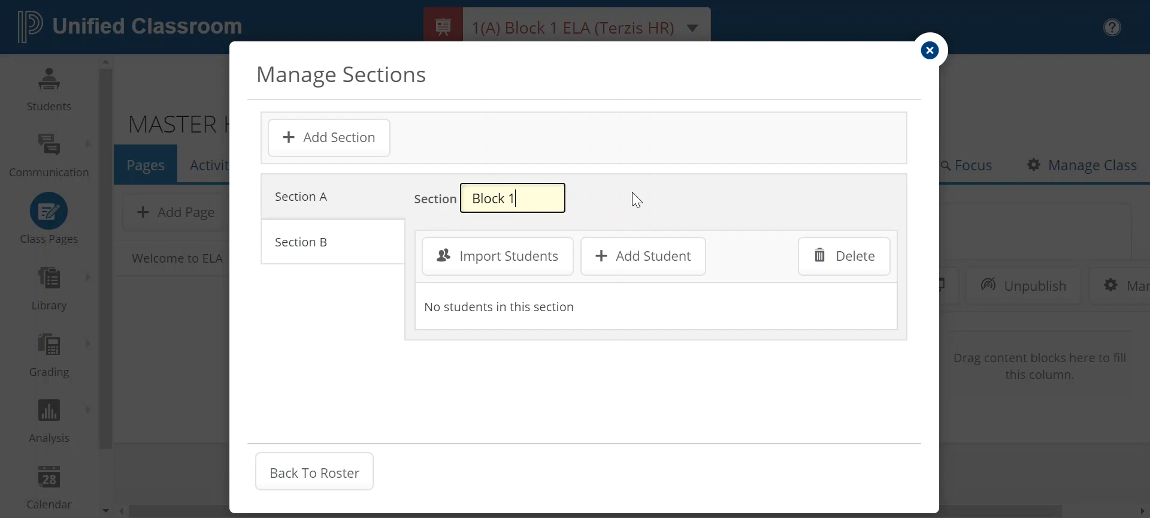
left_click(510, 264)
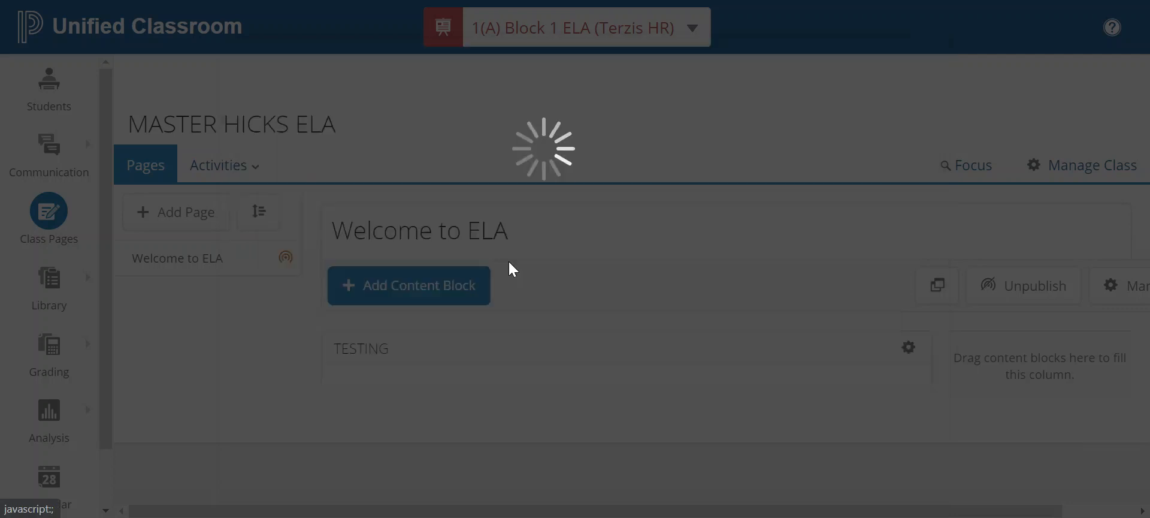
Search only my own classes for the 2020 school year
left_click(602, 130)
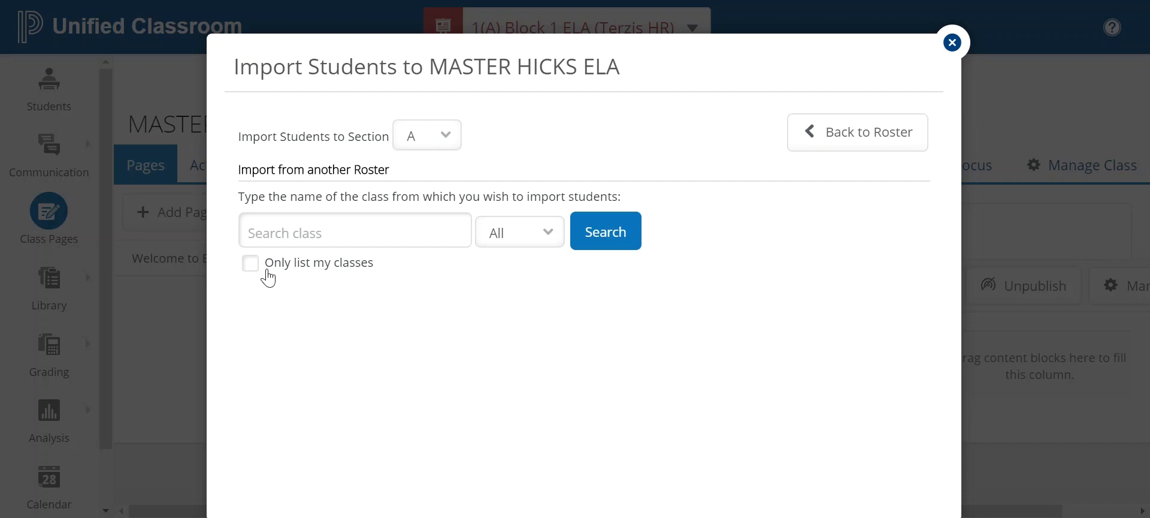
left_click(250, 264)
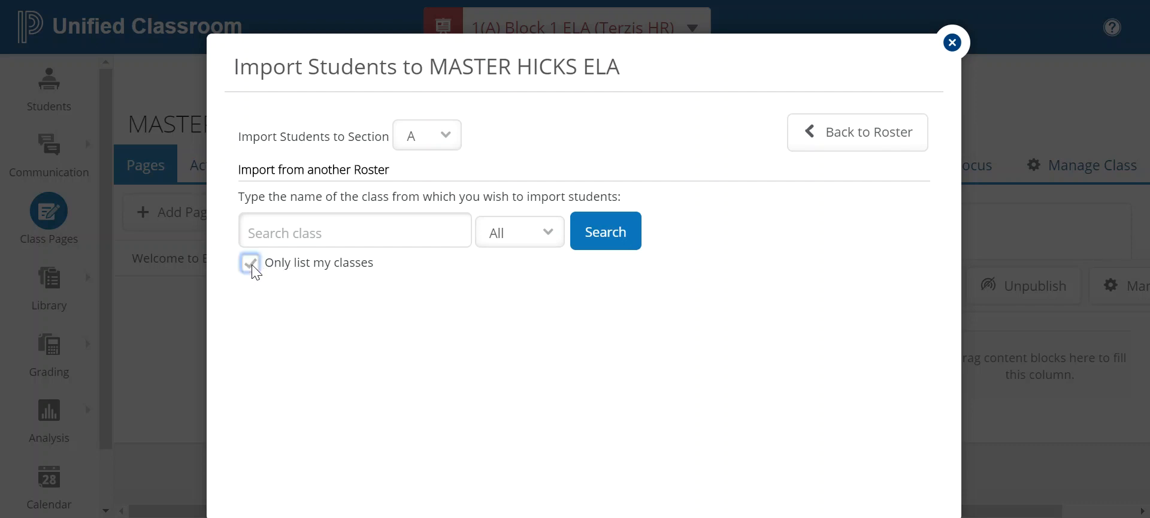
left_click(509, 246)
left_click(507, 276)
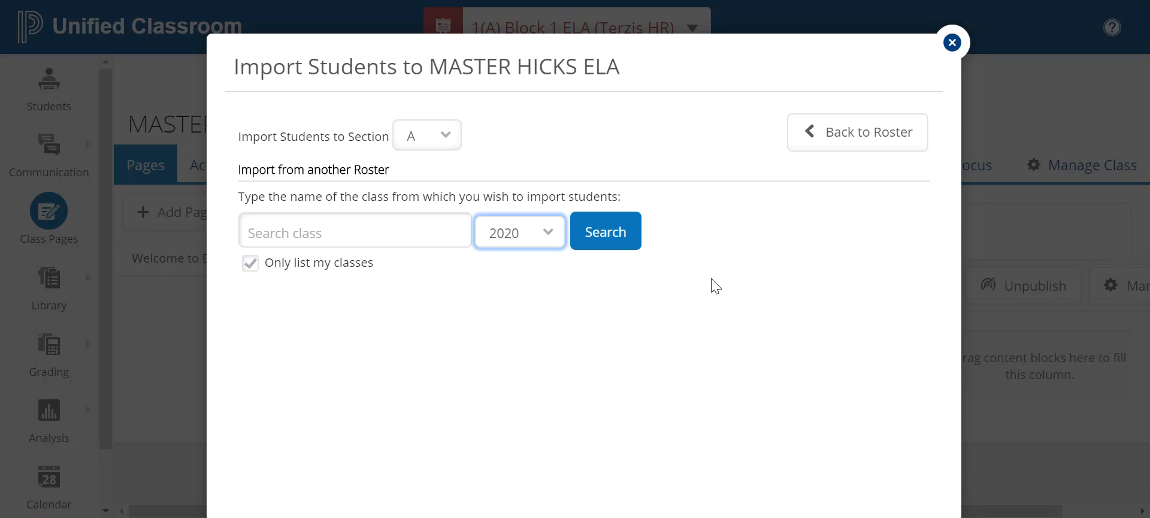
left_click(598, 241)
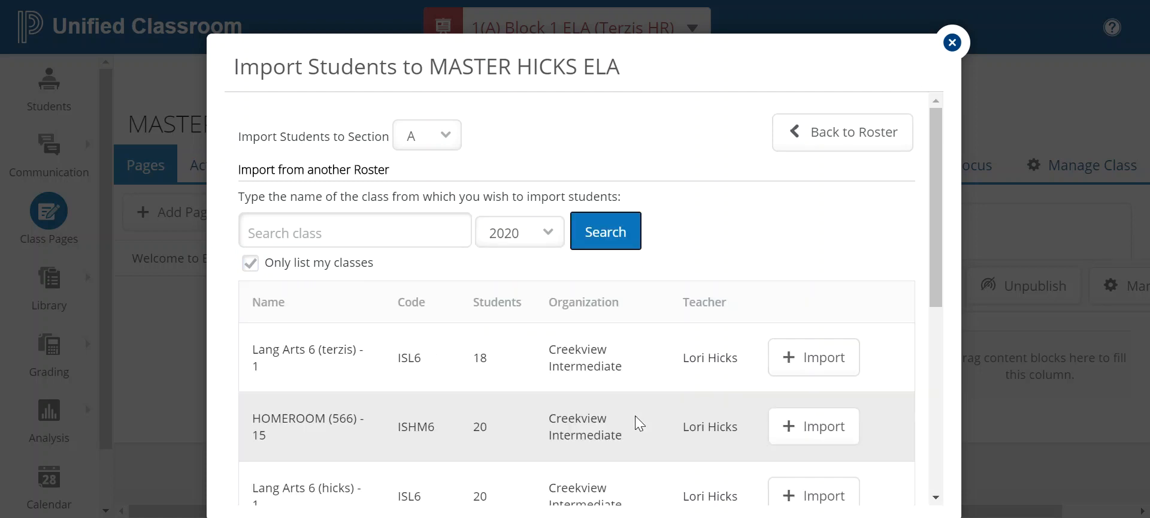
scroll(636, 417, "down", 2)
scroll(639, 423, "down", 2)
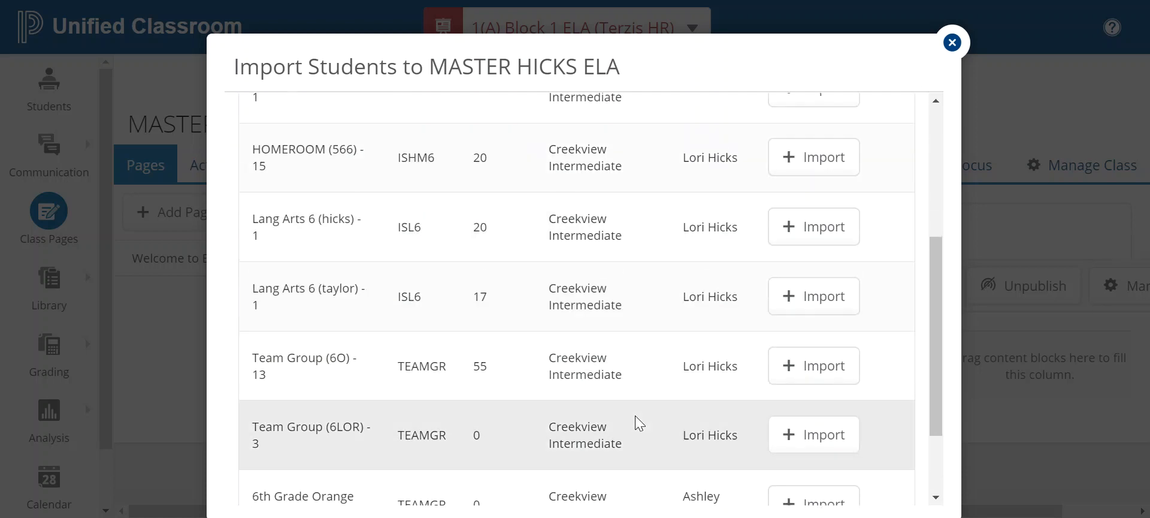
scroll(635, 416, "up", 2)
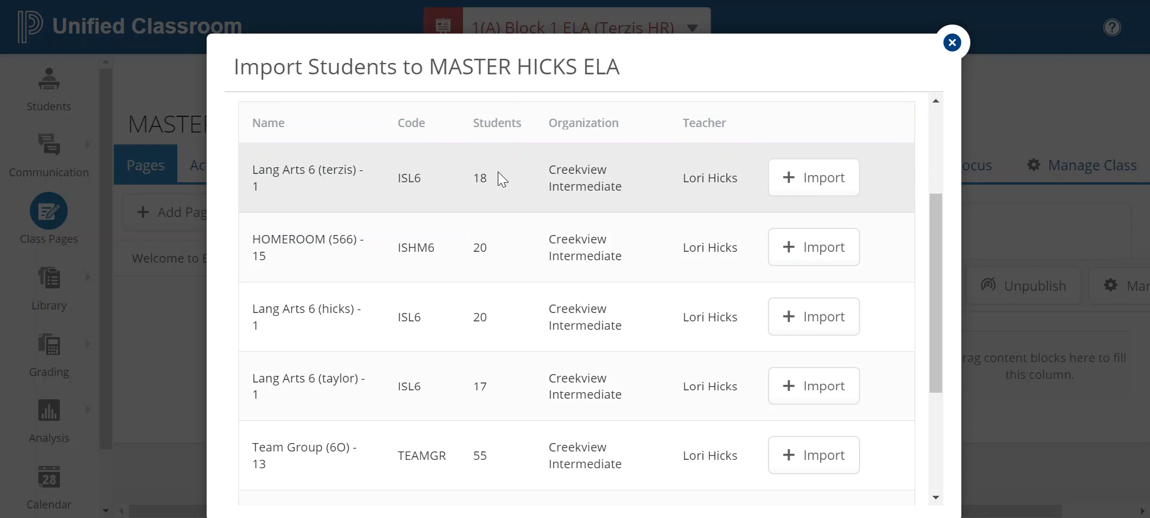
Link Lang Arts 6 (terzis) - 1 to Block 1 and import its students
left_click(779, 179)
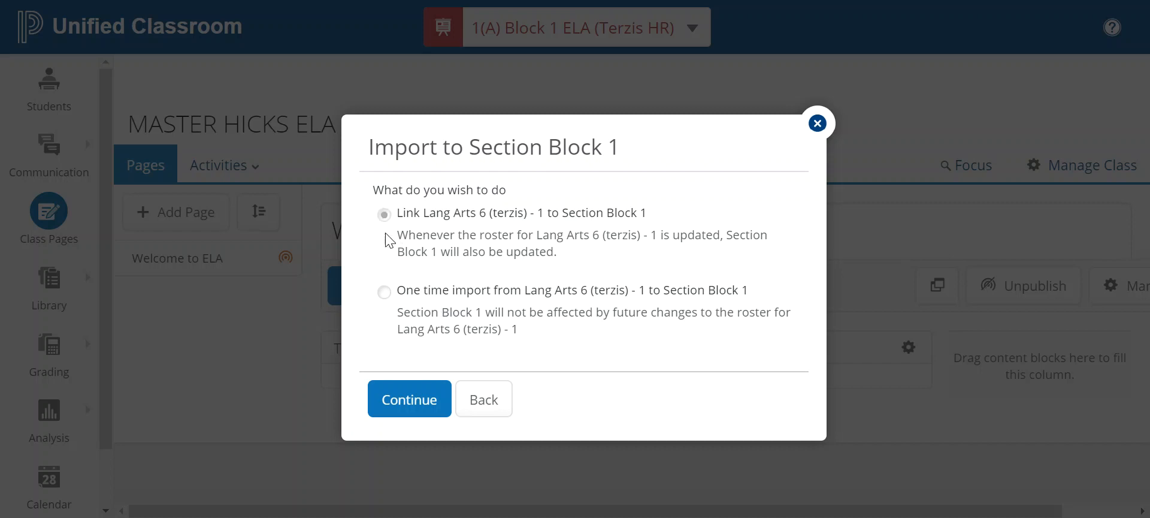
left_click(427, 405)
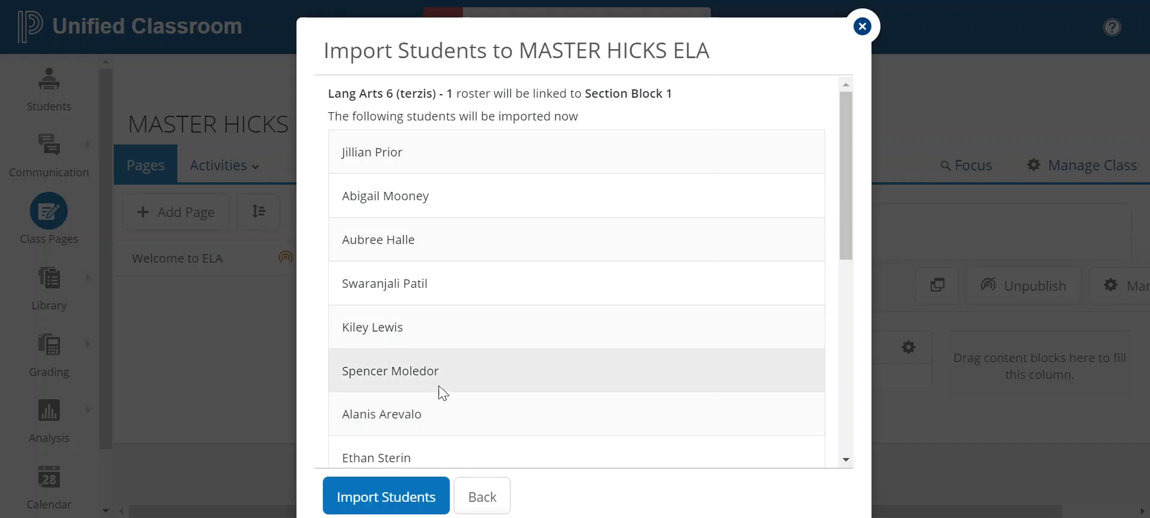
left_click(401, 494)
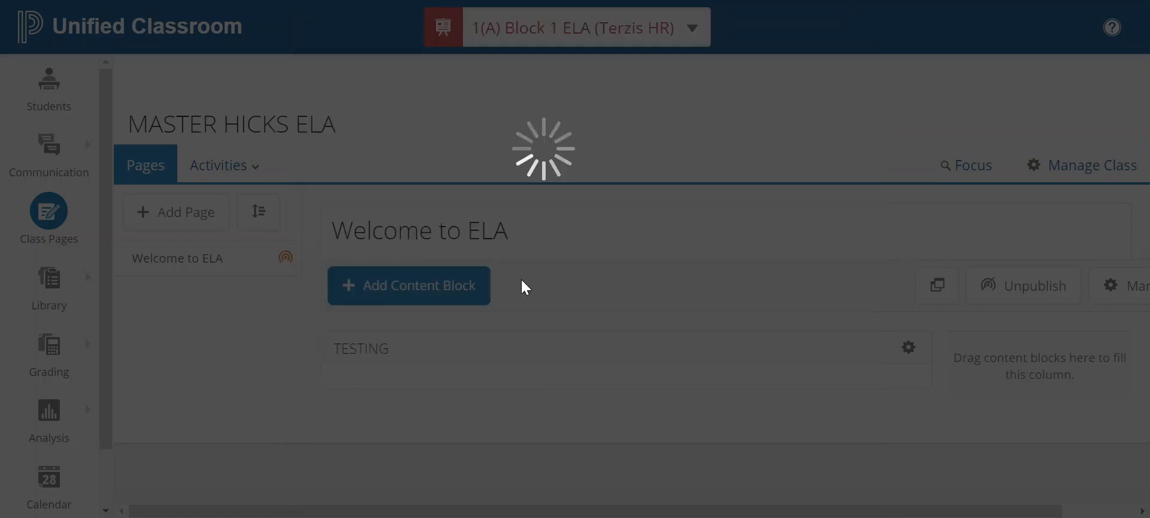
In Manage Sections, rename the empty Section B to 'Block 2'
scroll(524, 284, "down", 5)
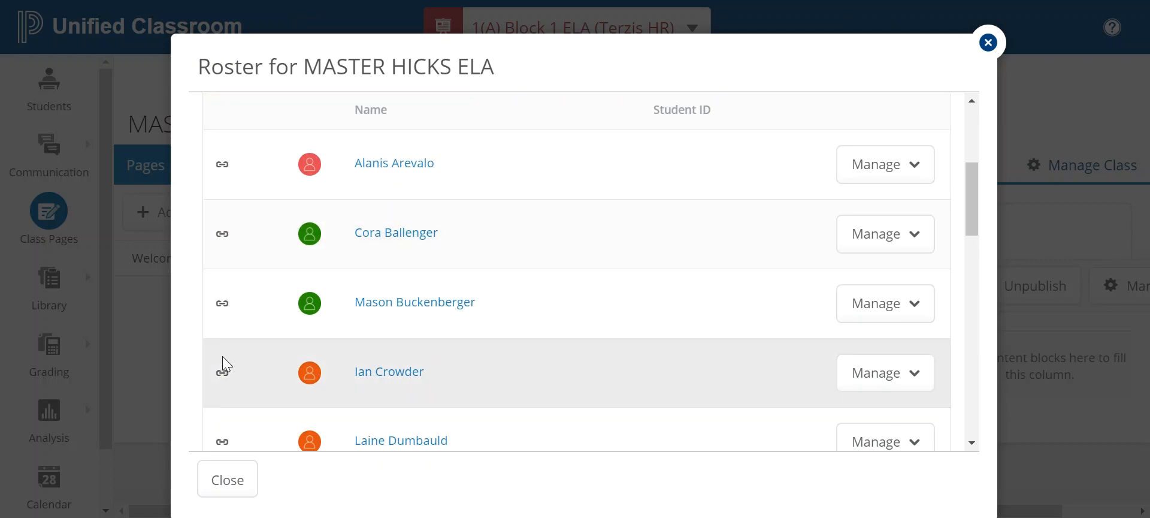
scroll(229, 207, "up", 5)
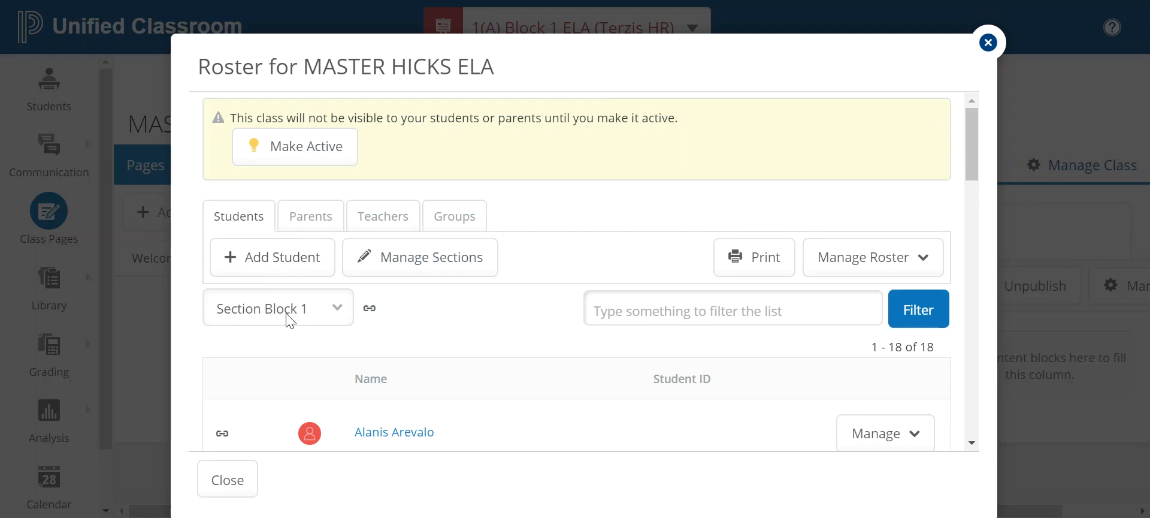
left_click(390, 262)
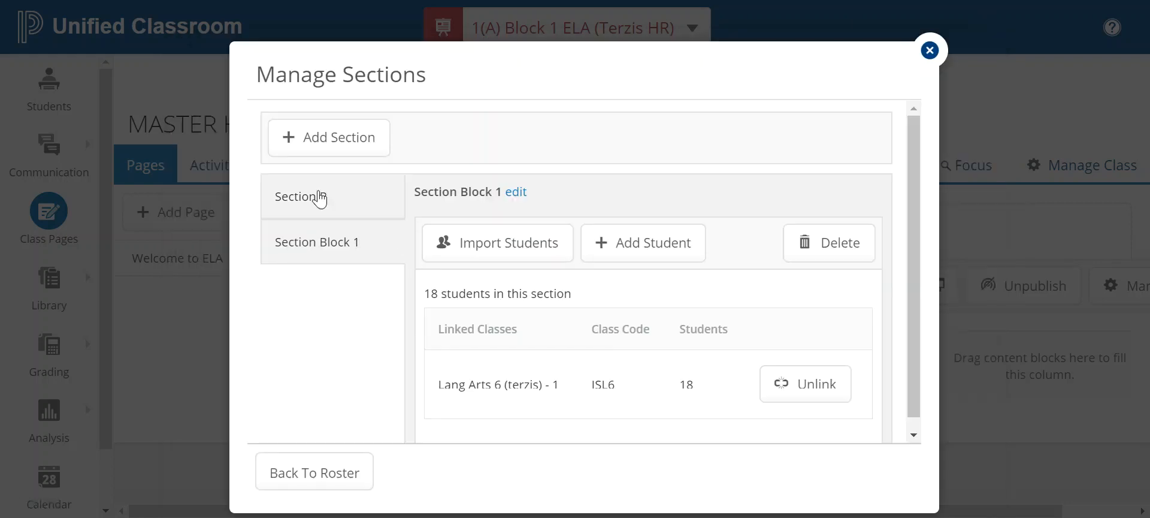
left_click(282, 192)
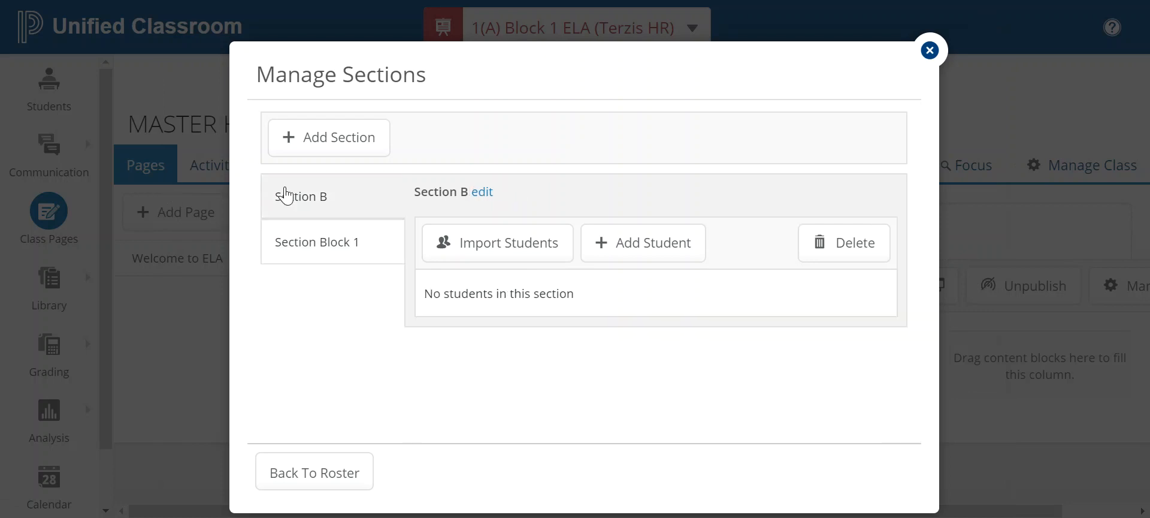
left_click(485, 193)
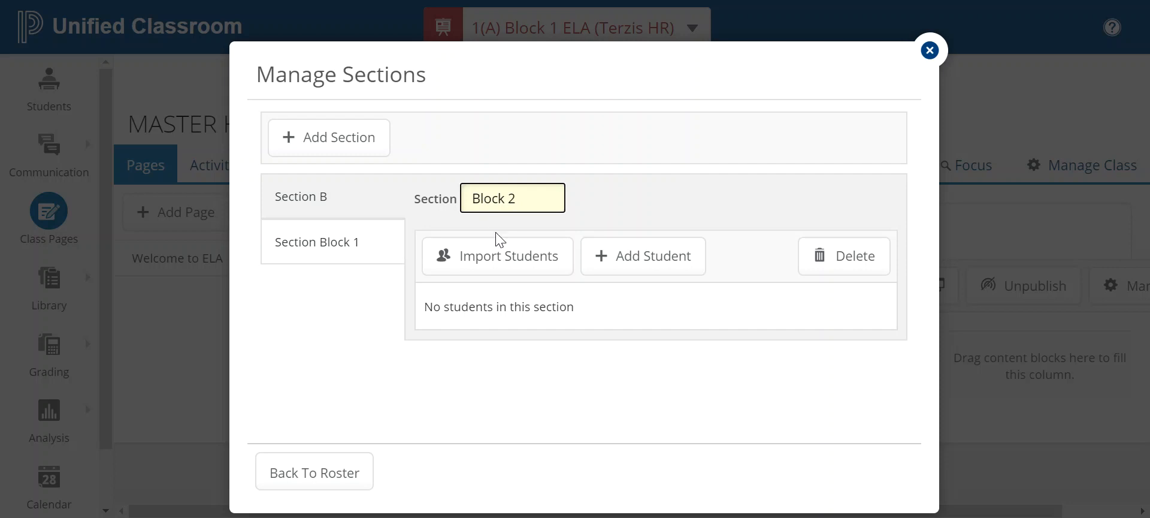
key("Return")
For Block 2, search only my own classes for the 2020 school year
left_click(511, 264)
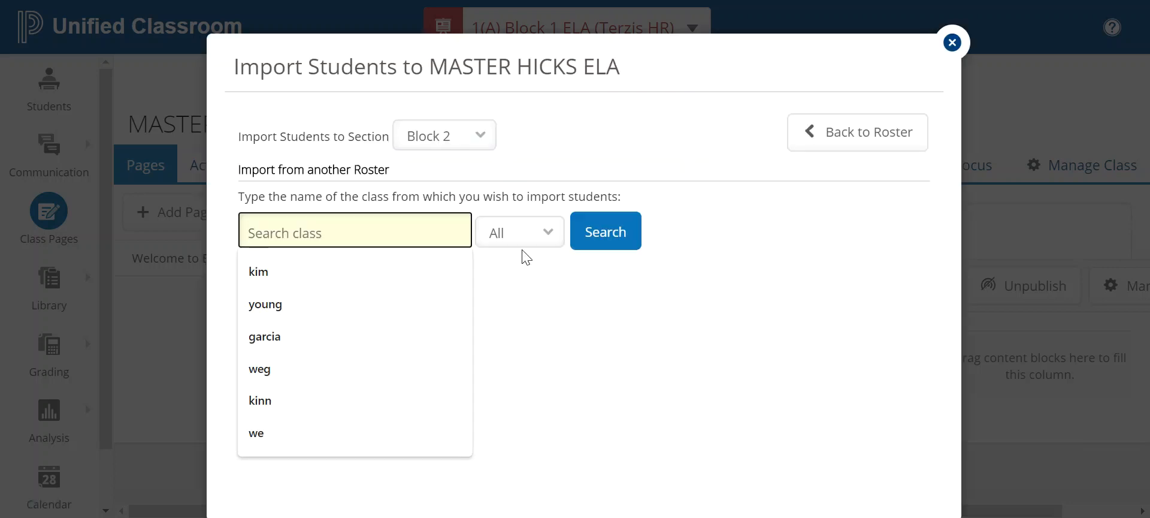
left_click(495, 273)
left_click(275, 265)
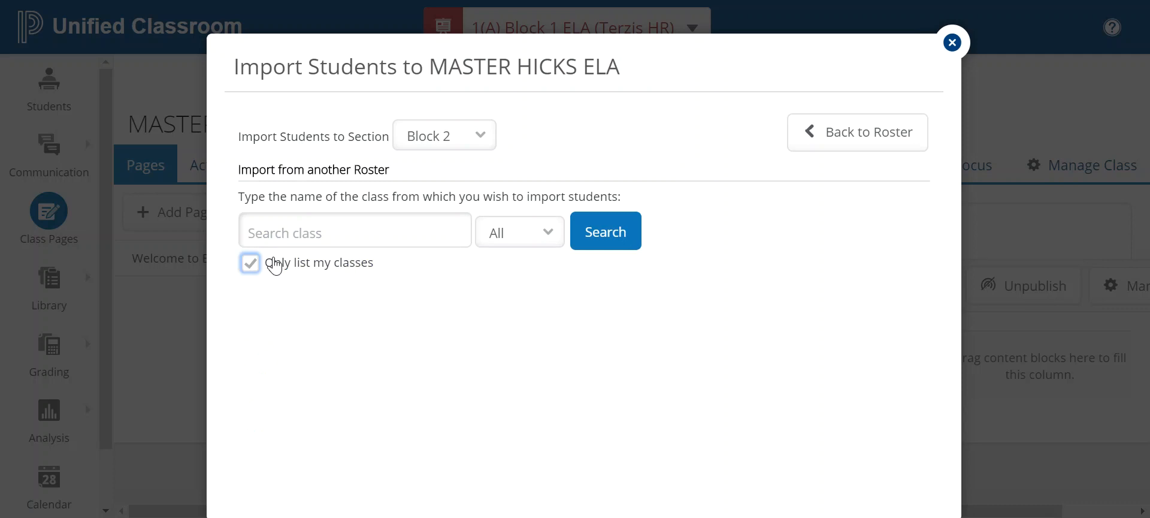
left_click(509, 238)
left_click(505, 275)
left_click(582, 234)
scroll(645, 383, "down", 5)
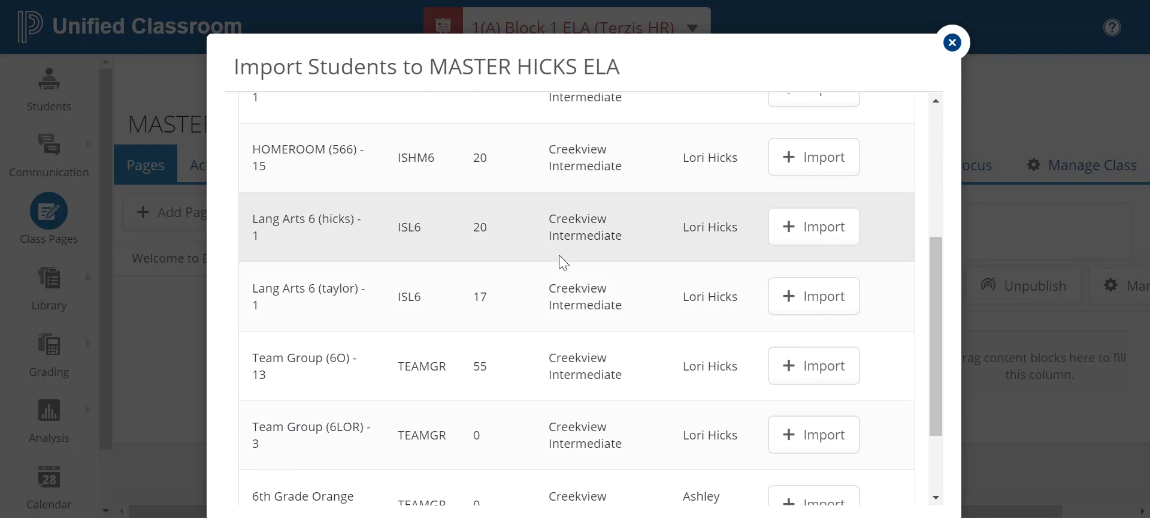
Link Lang Arts 6 (hicks) - 1 to Block 2 and import its 20 students
left_click(800, 228)
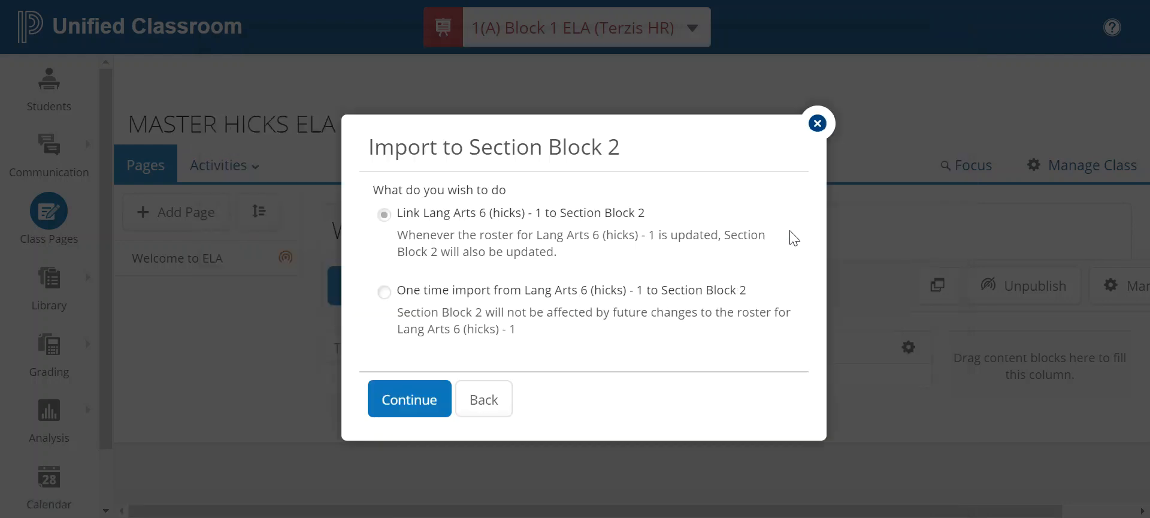
left_click(401, 400)
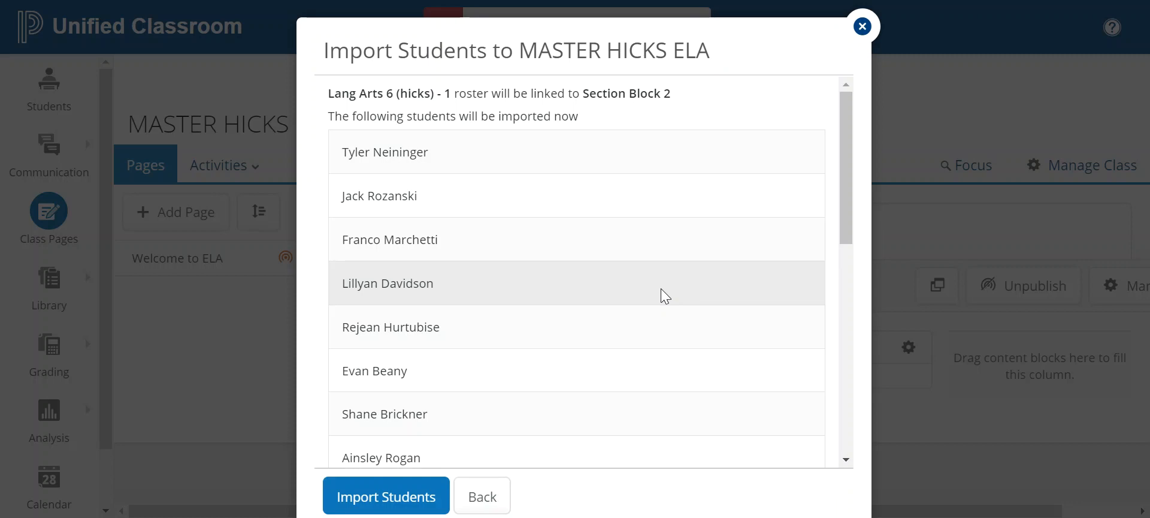
left_click(418, 490)
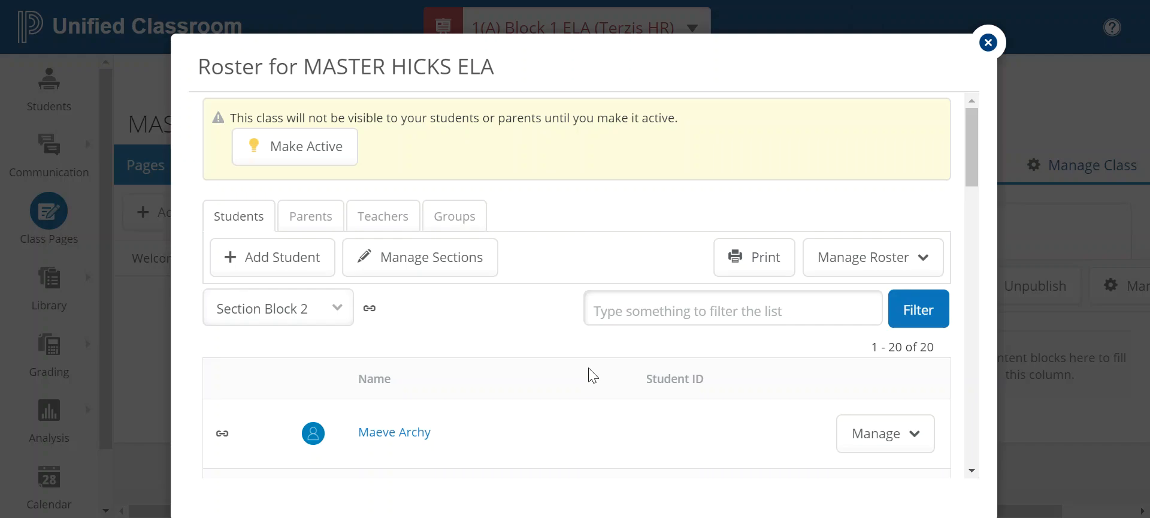
scroll(587, 368, "down", 3)
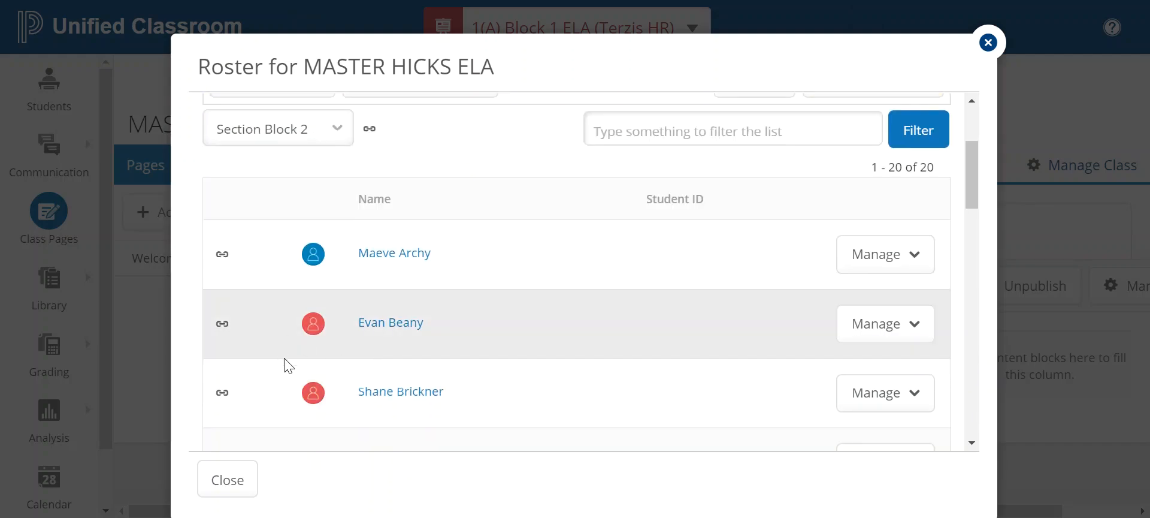
scroll(339, 362, "up", 3)
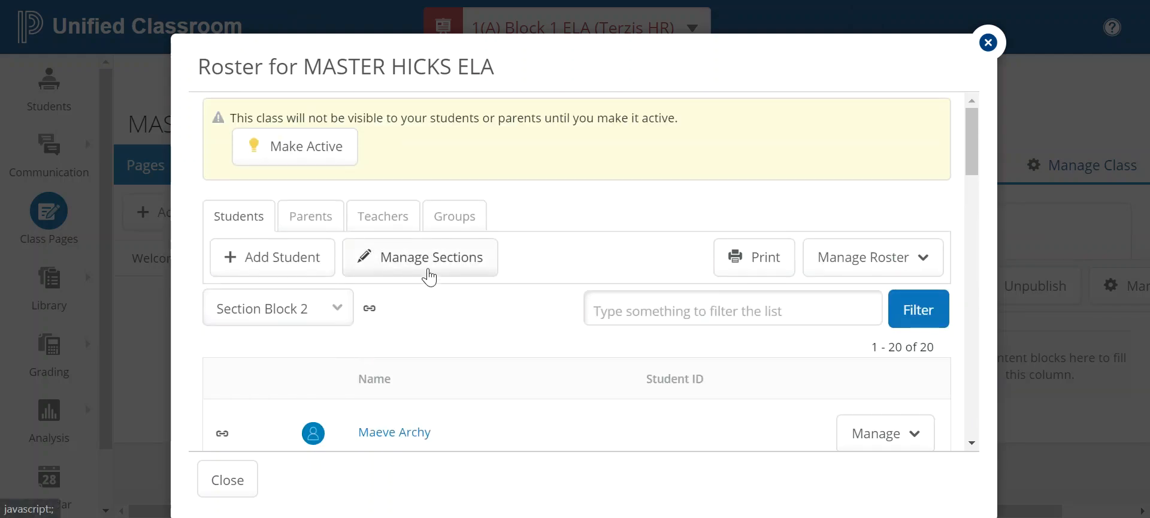
Add a new section to the class and name it 'Block 3'
left_click(429, 277)
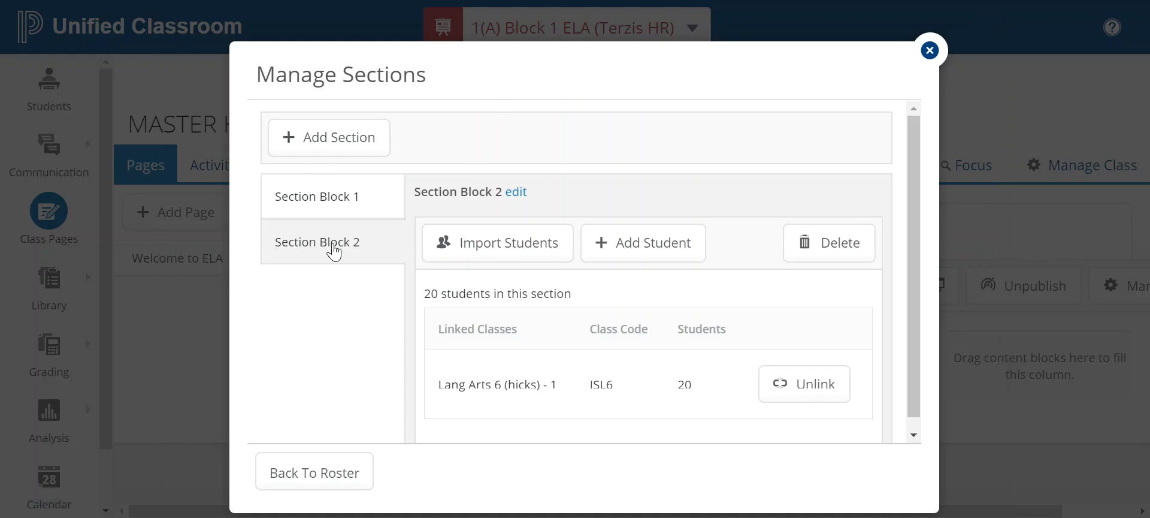
left_click(345, 151)
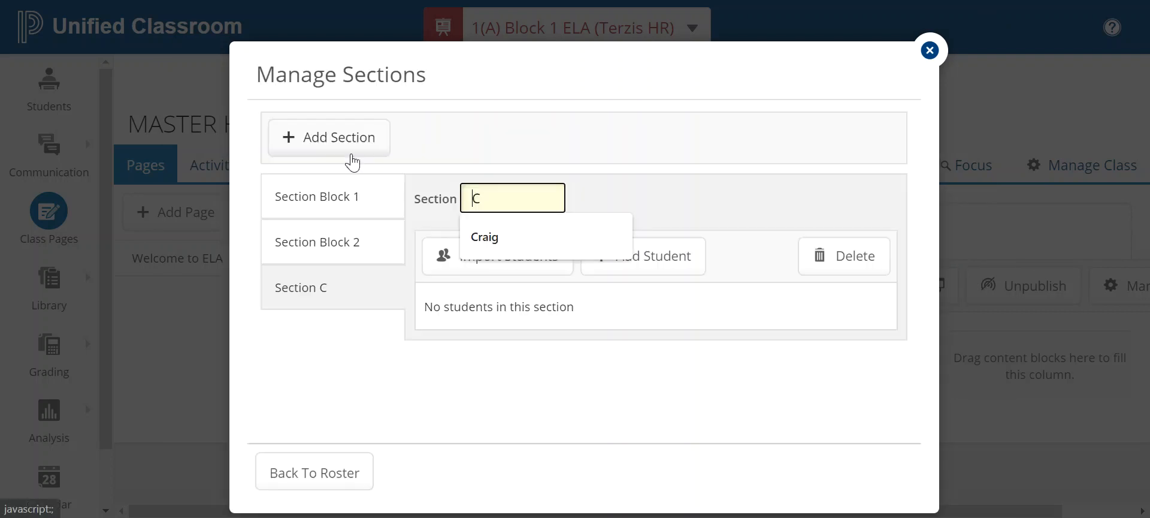
key("BackSpace")
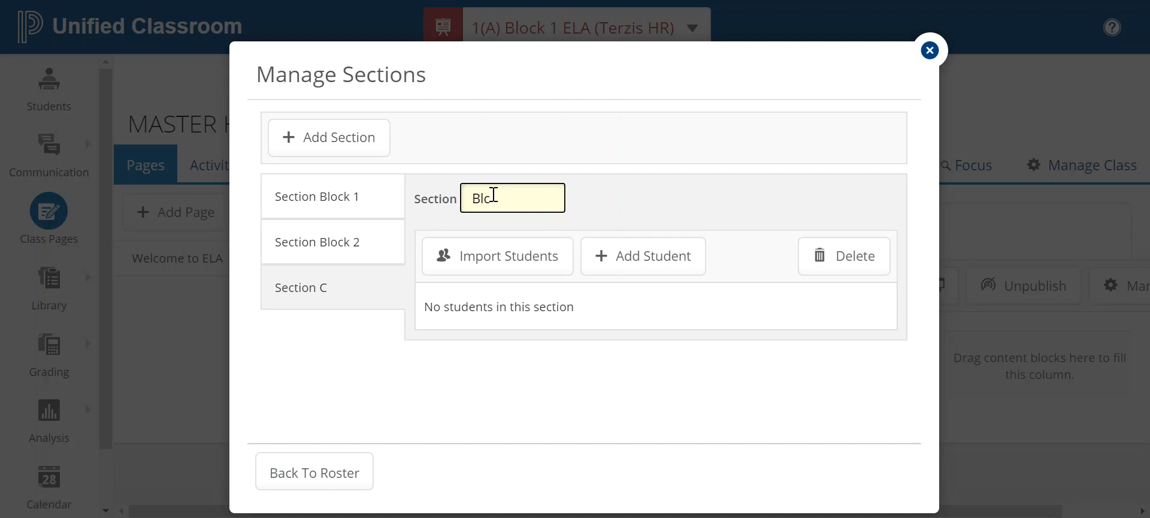
type("Block 3")
Link Lang Arts 6 (taylor) - 1 from my 2020 classes to Block 3 and import its students
left_click(492, 255)
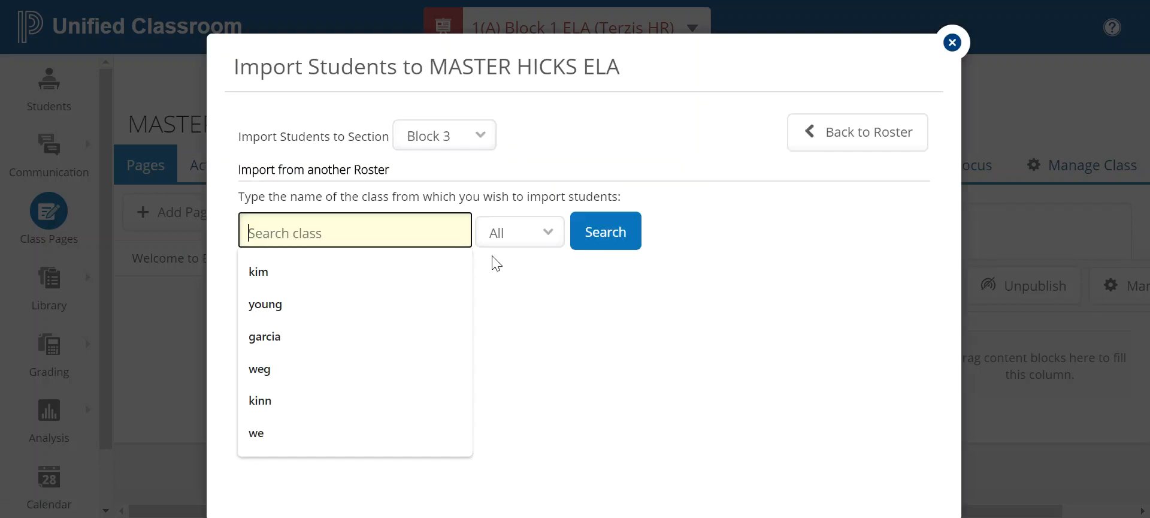
left_click(264, 265)
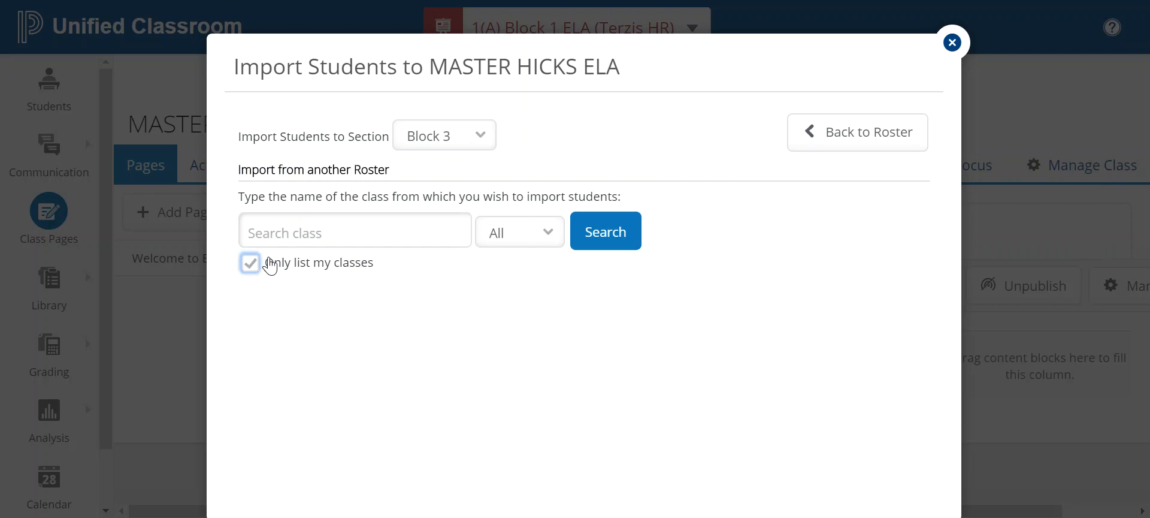
left_click(512, 234)
left_click(506, 275)
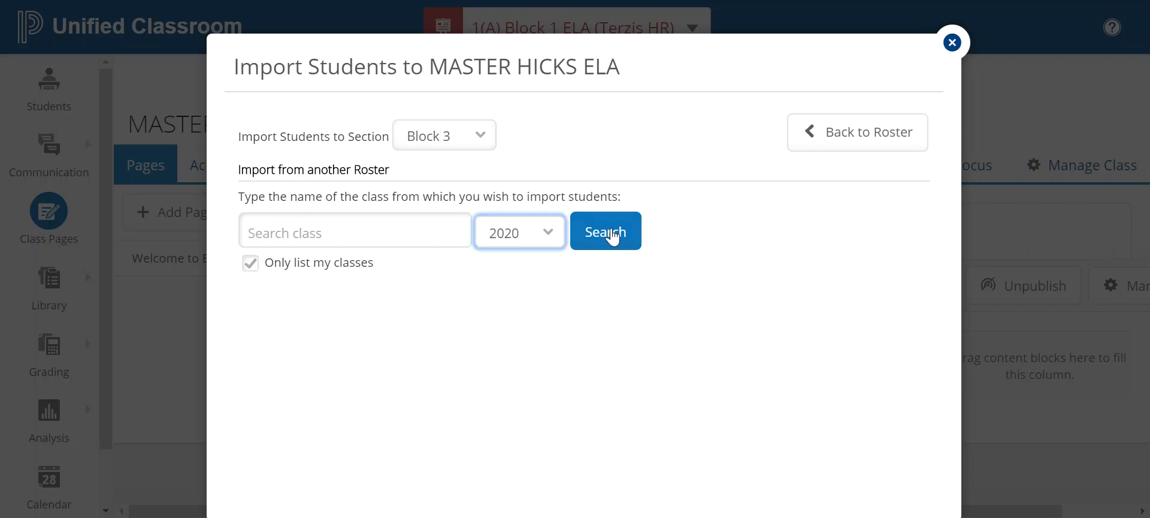
left_click(613, 234)
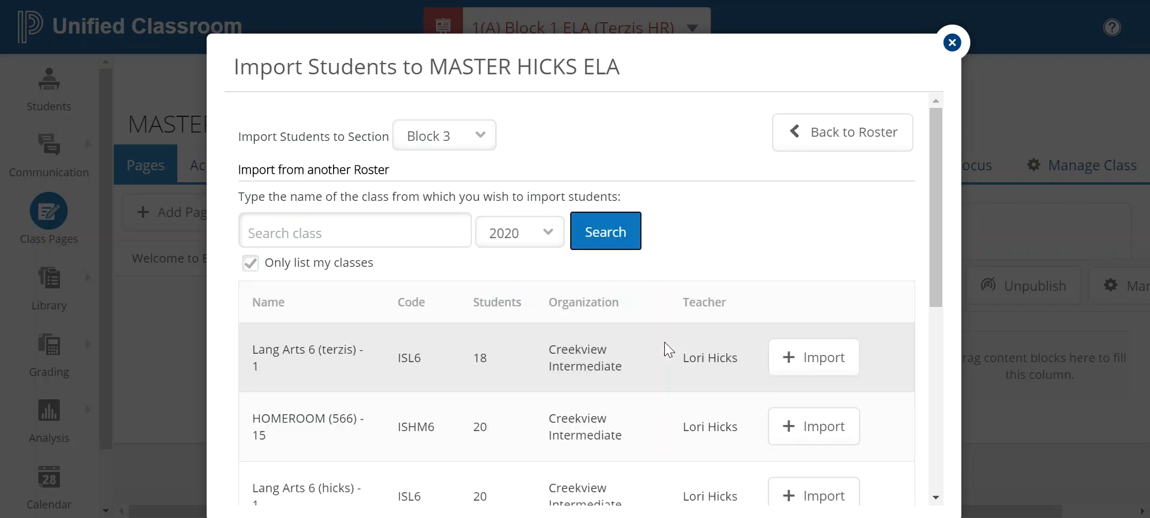
scroll(665, 343, "down", 3)
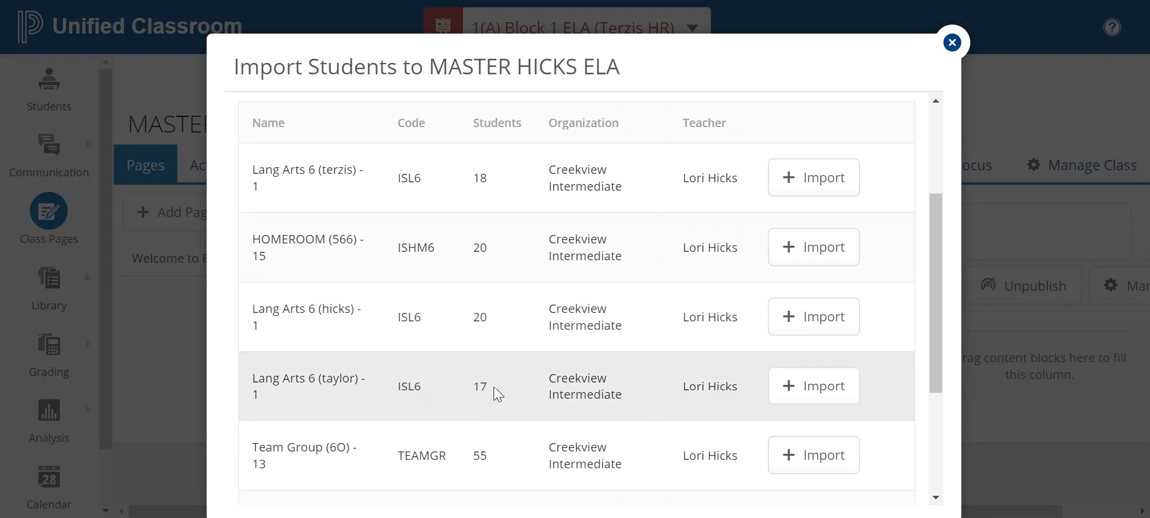
left_click(785, 389)
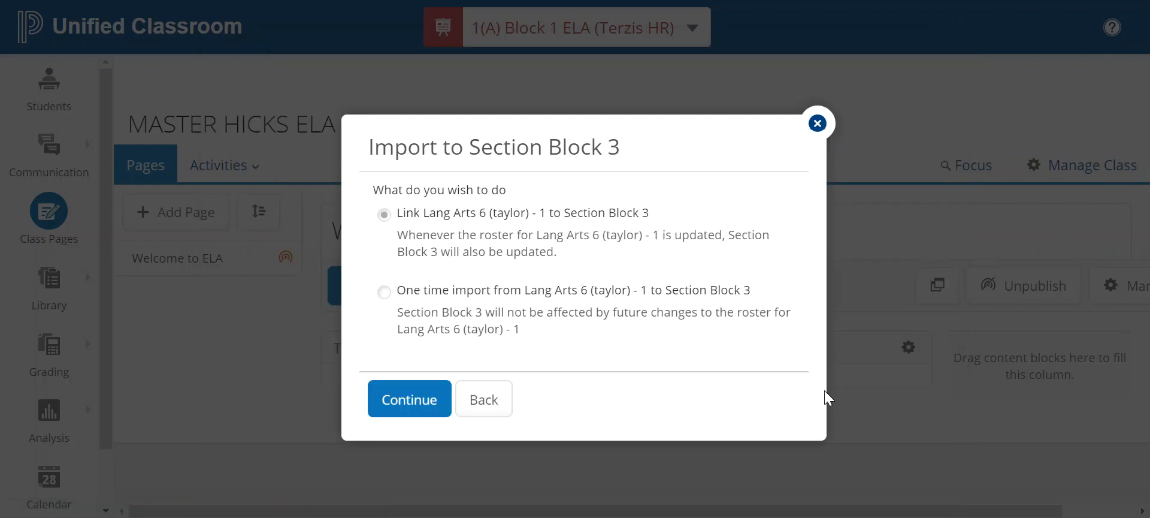
left_click(411, 400)
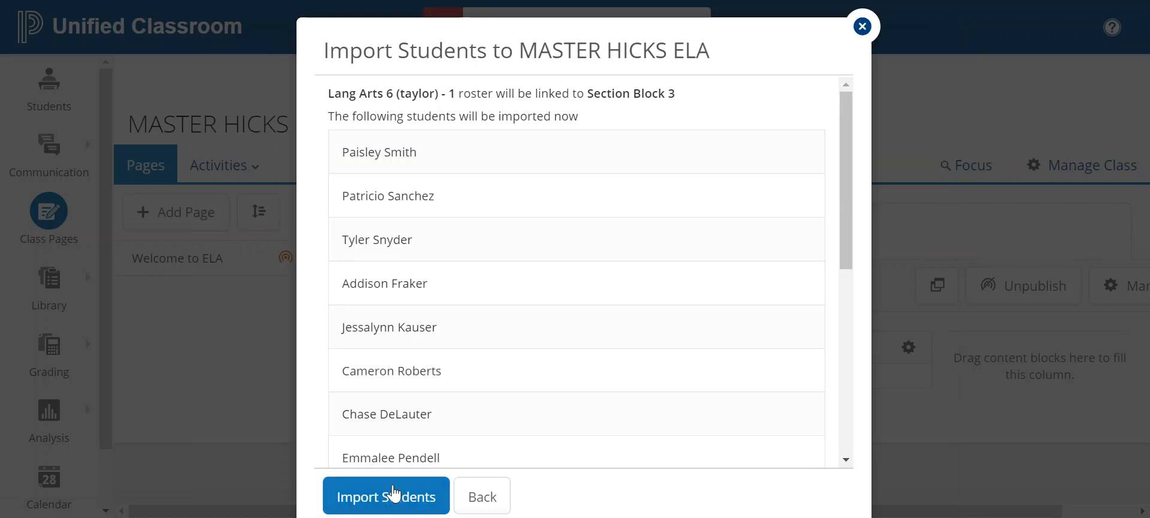
left_click(398, 488)
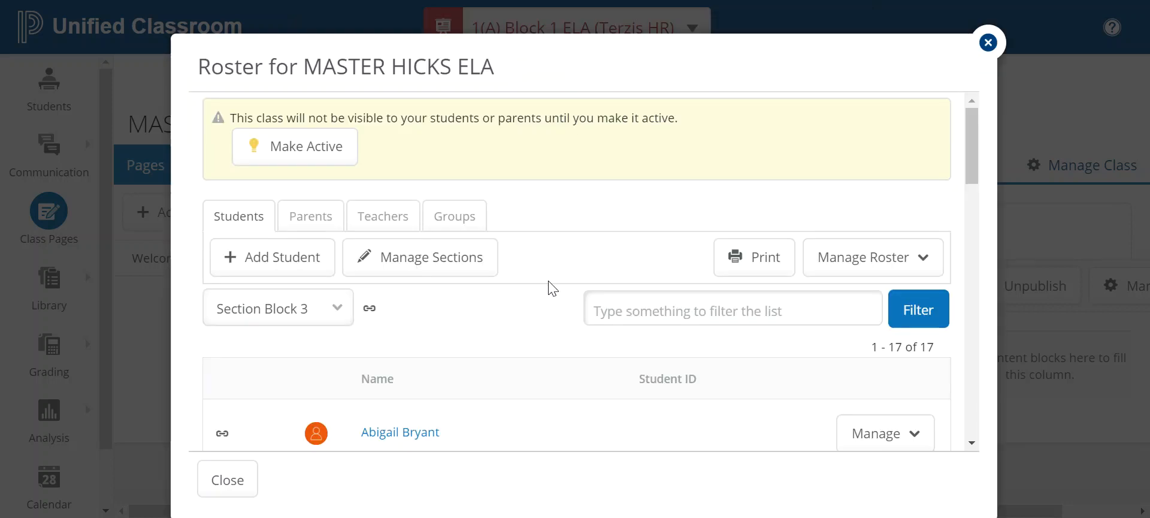
Review the sections and the class linked to Block 1, then return to the roster
left_click(456, 262)
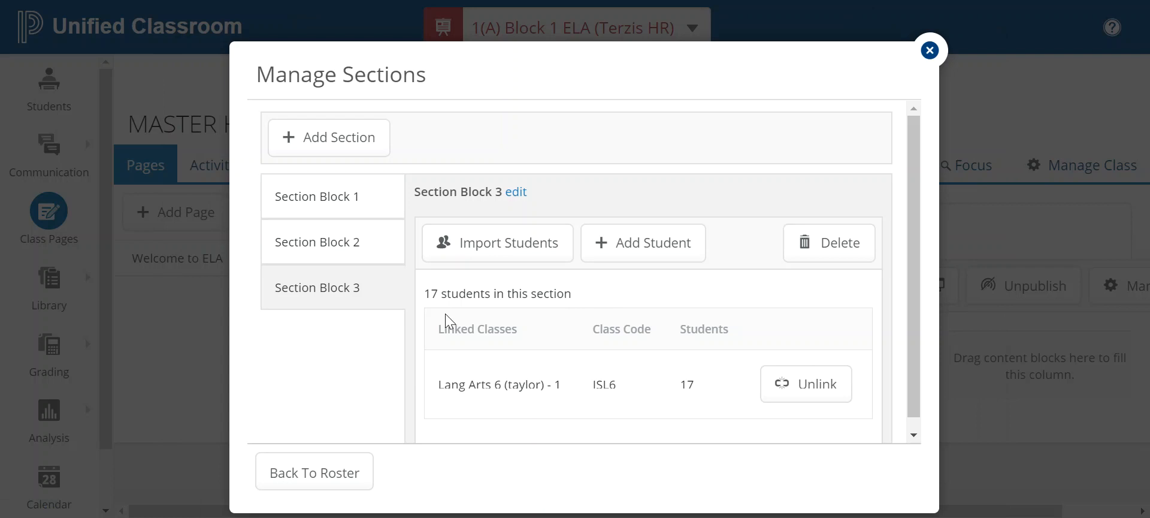
left_click(347, 206)
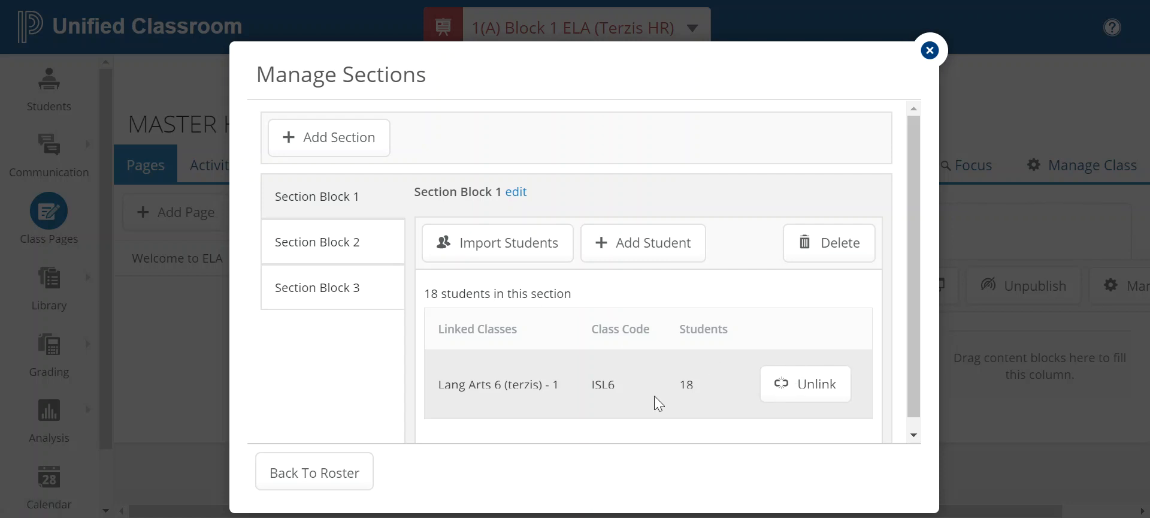
left_click(330, 475)
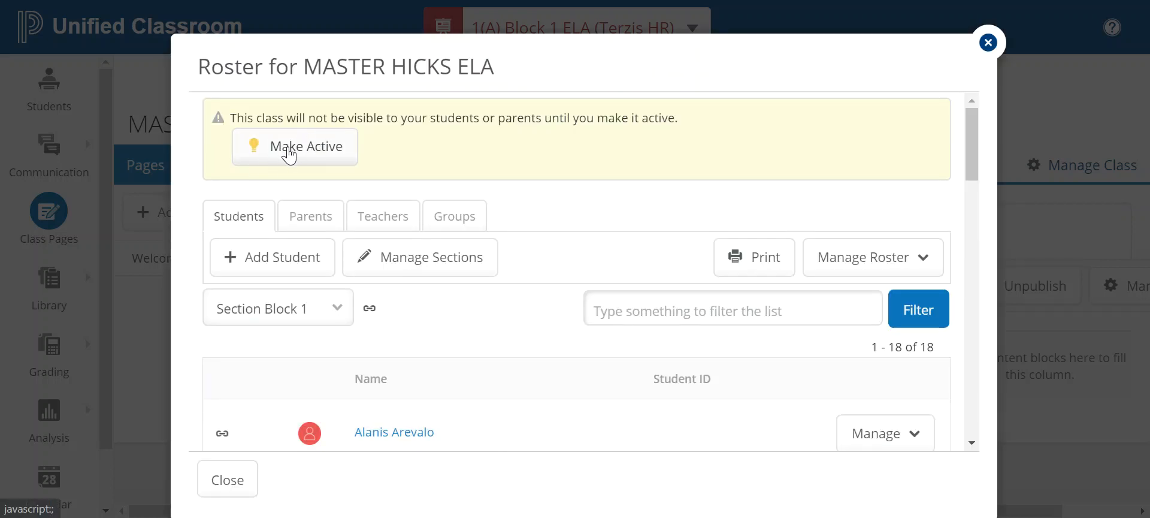
Make the class active forever and show the roster's Teachers list
left_click(287, 148)
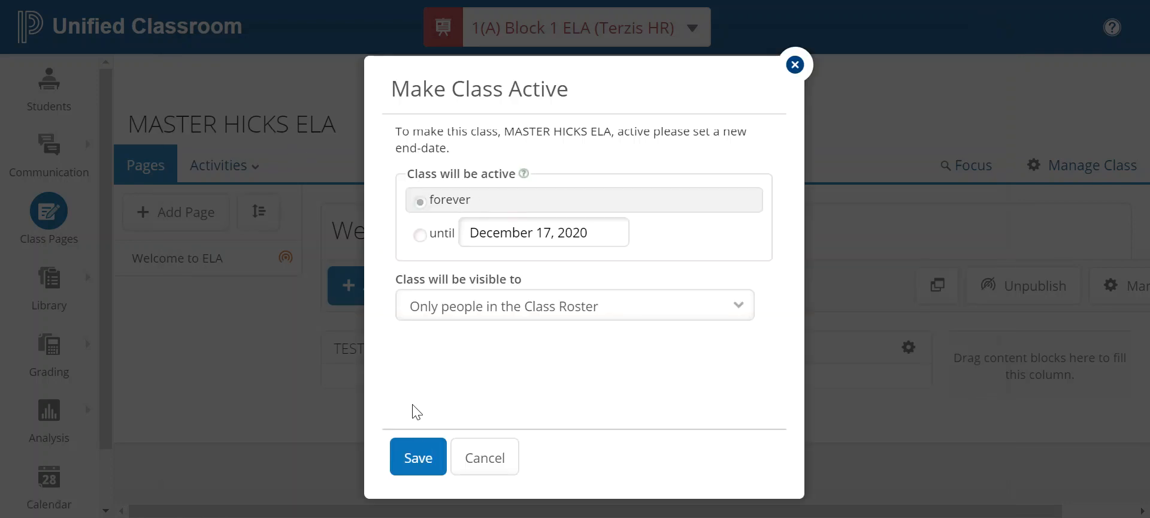
left_click(426, 458)
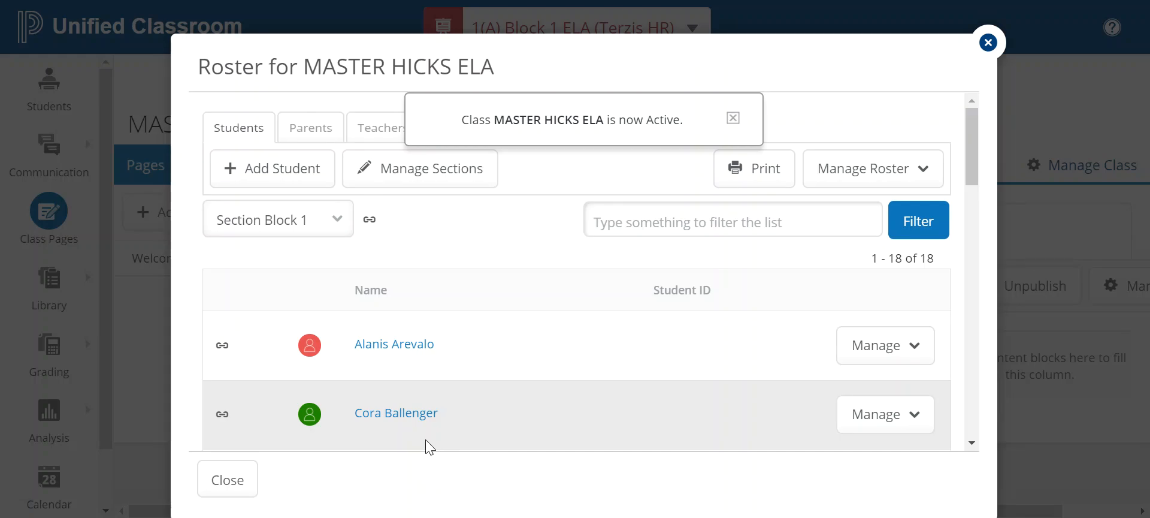
left_click(737, 119)
left_click(396, 129)
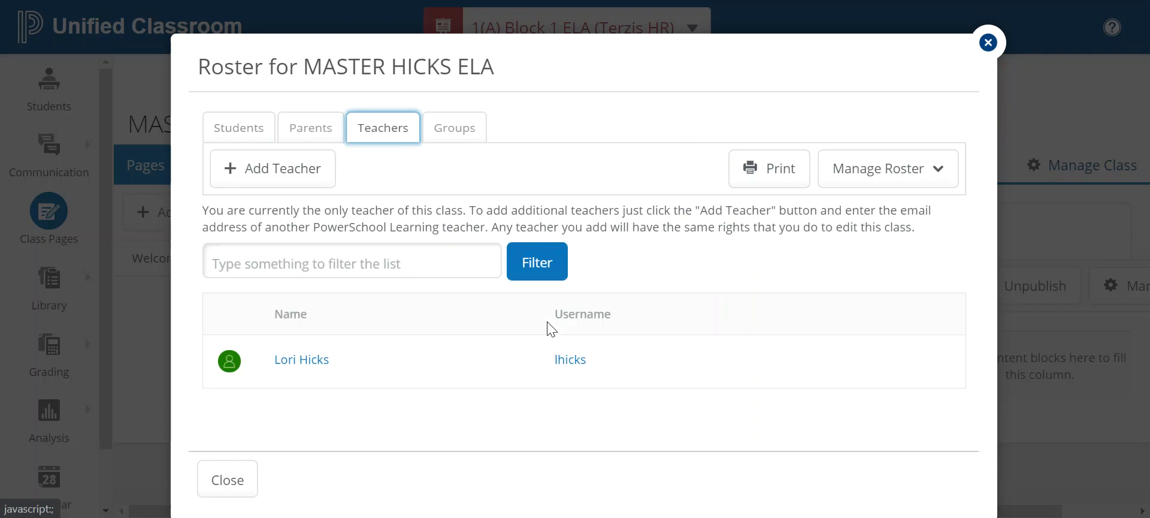
Add the co-teacher to the class using their school email and confirm
left_click(350, 267)
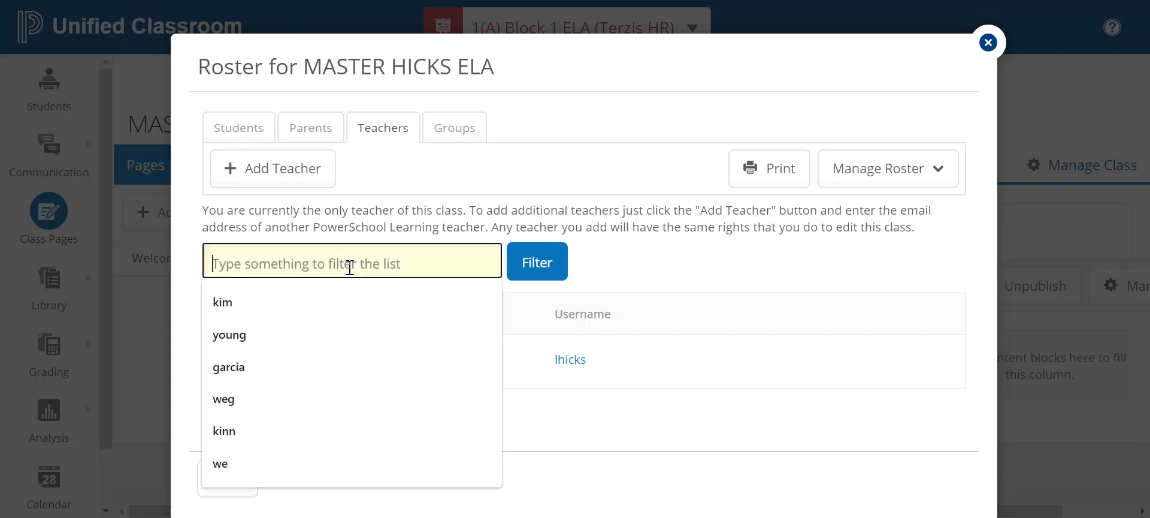
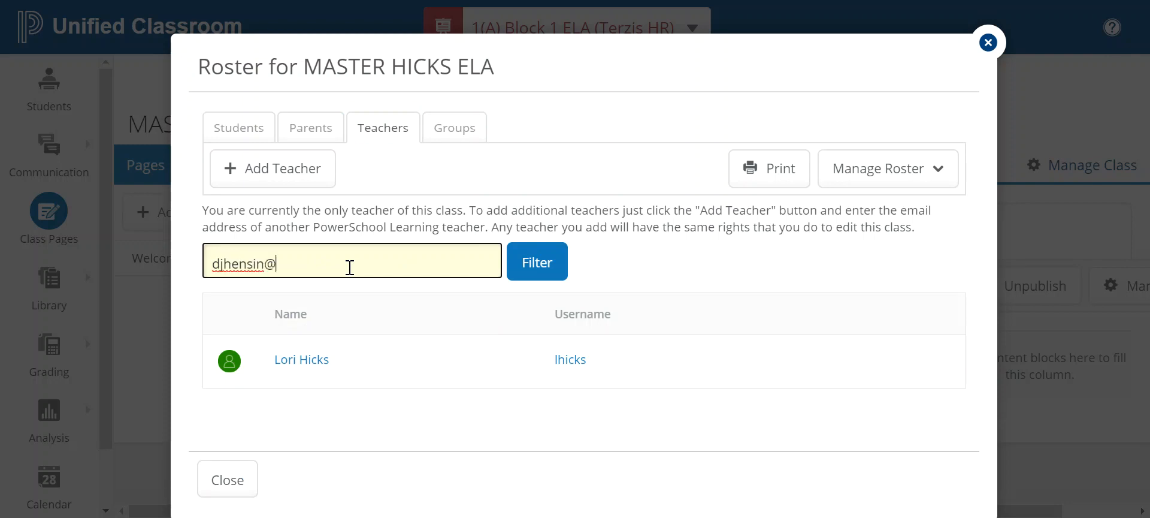
left_click(295, 167)
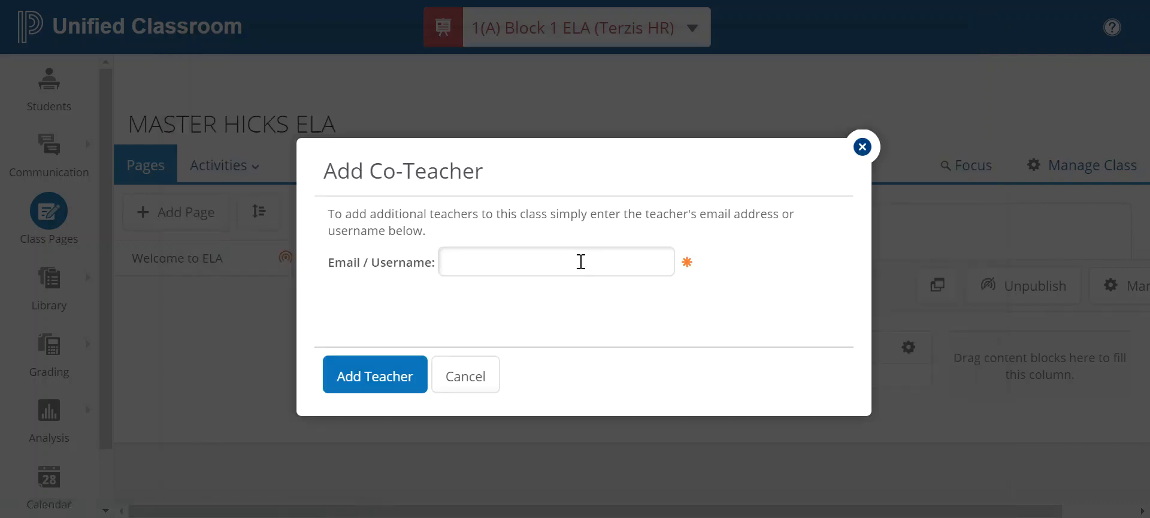
left_click(552, 259)
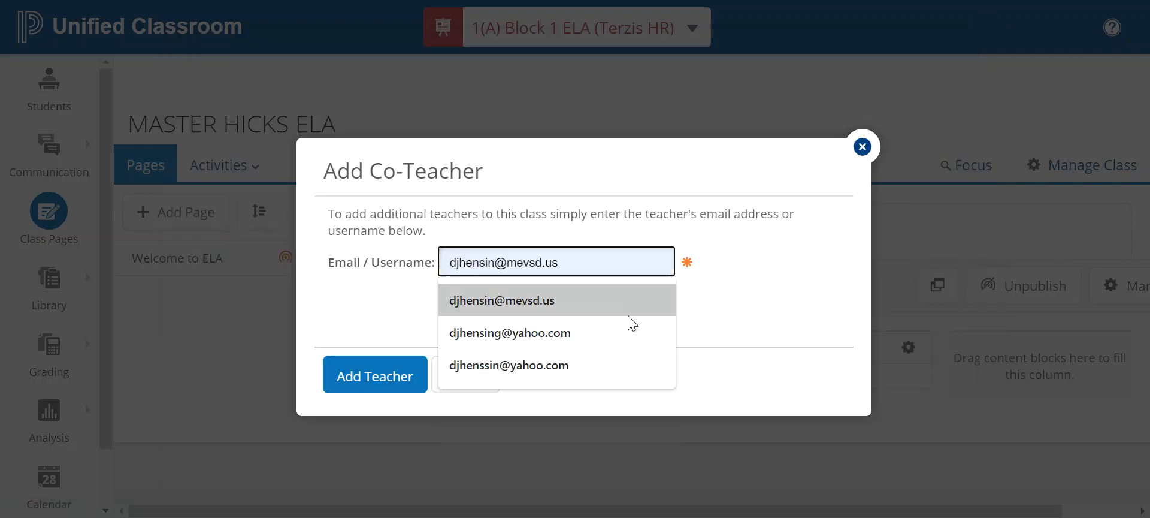
left_click(612, 301)
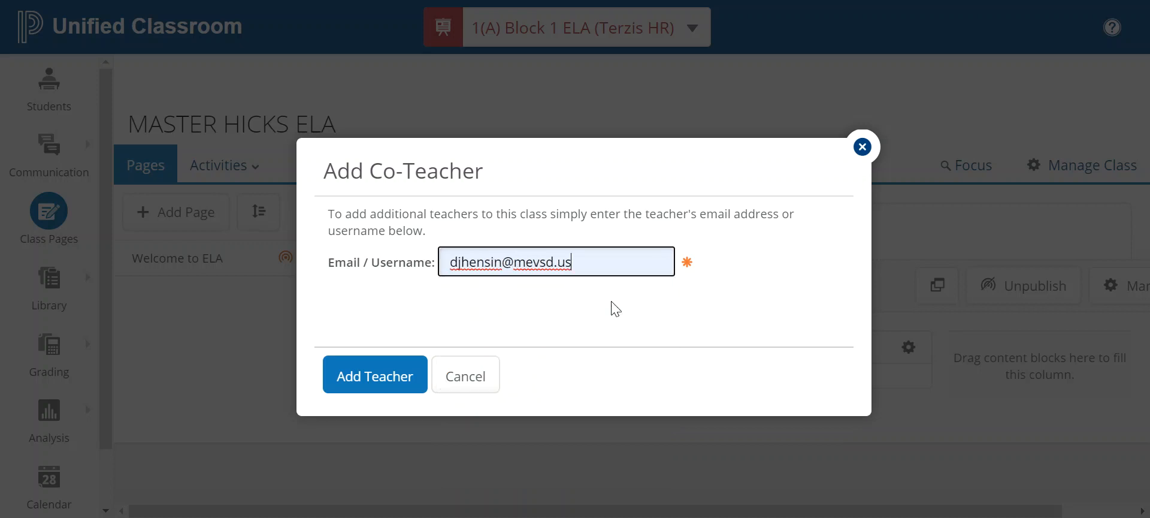
left_click(364, 379)
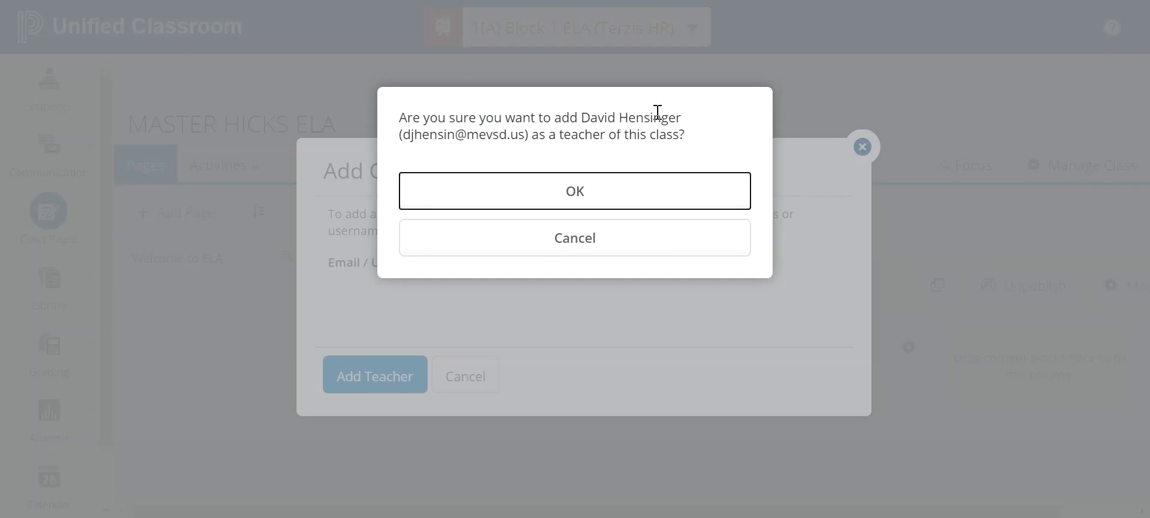
left_click(600, 189)
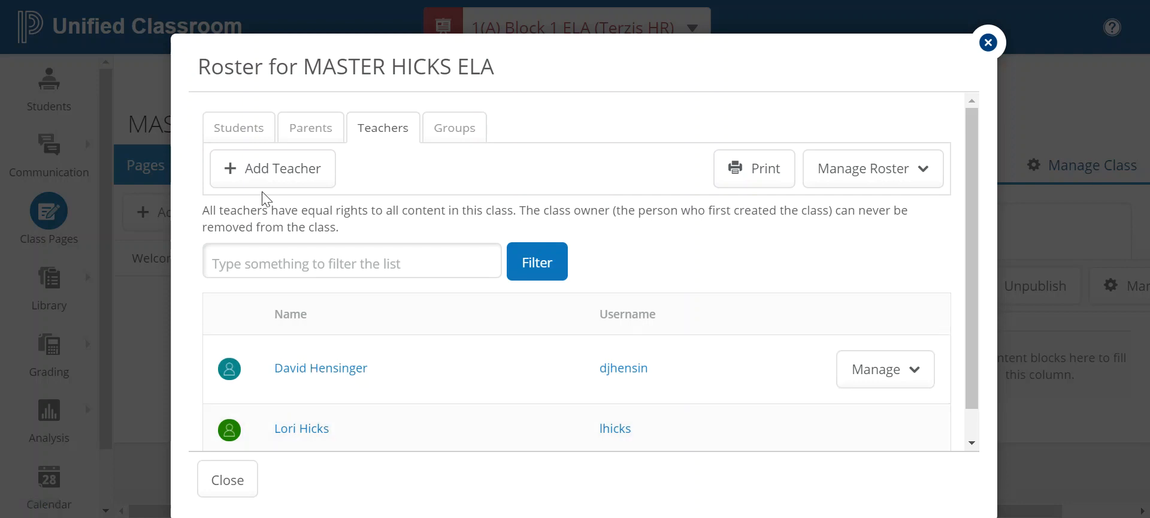
Begin adding another co-teacher, then cancel and close the class roster
left_click(249, 166)
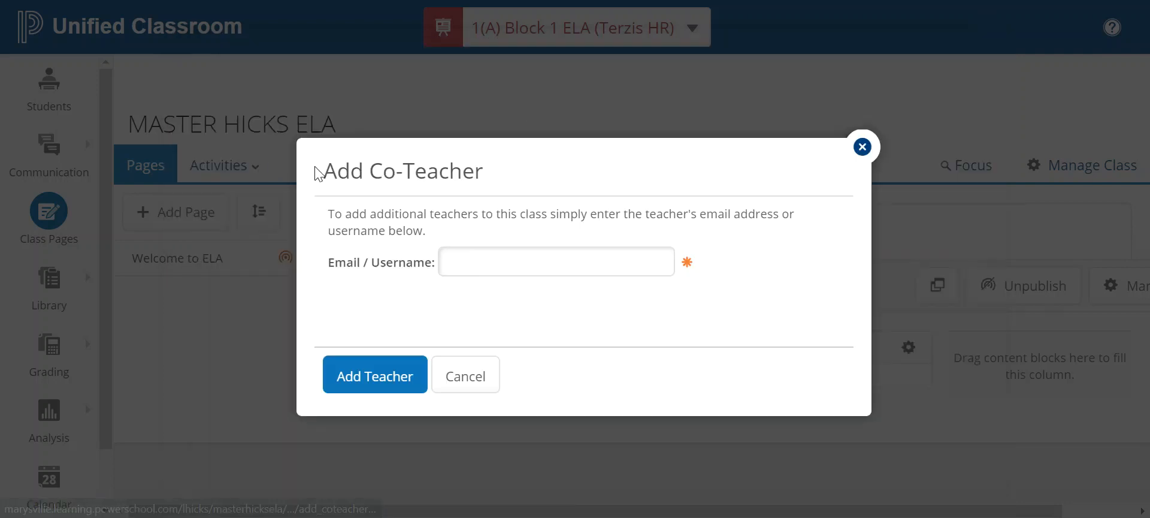
left_click(456, 258)
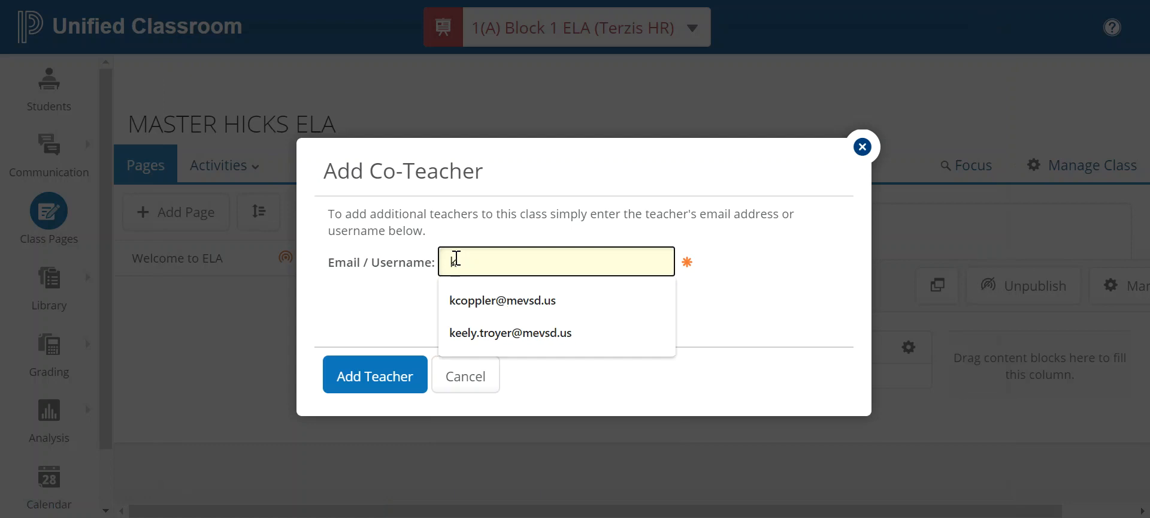
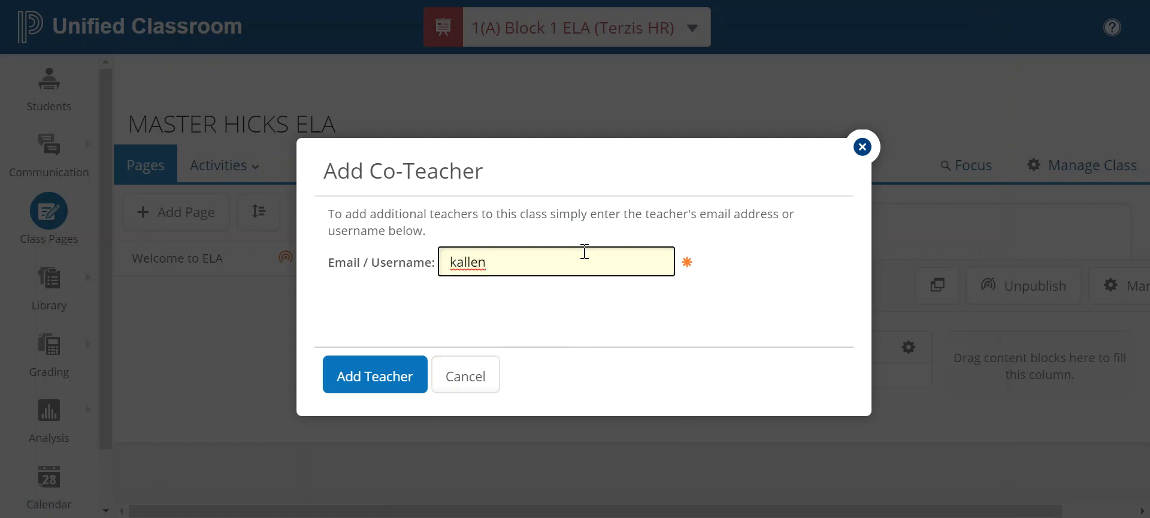
left_click_drag(496, 258, 403, 264)
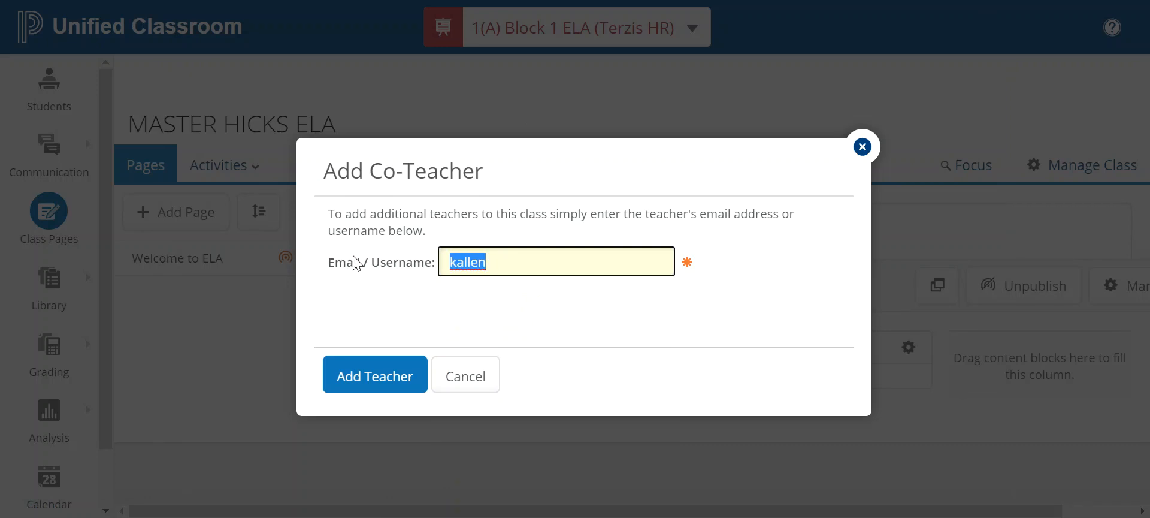
key("BackSpace")
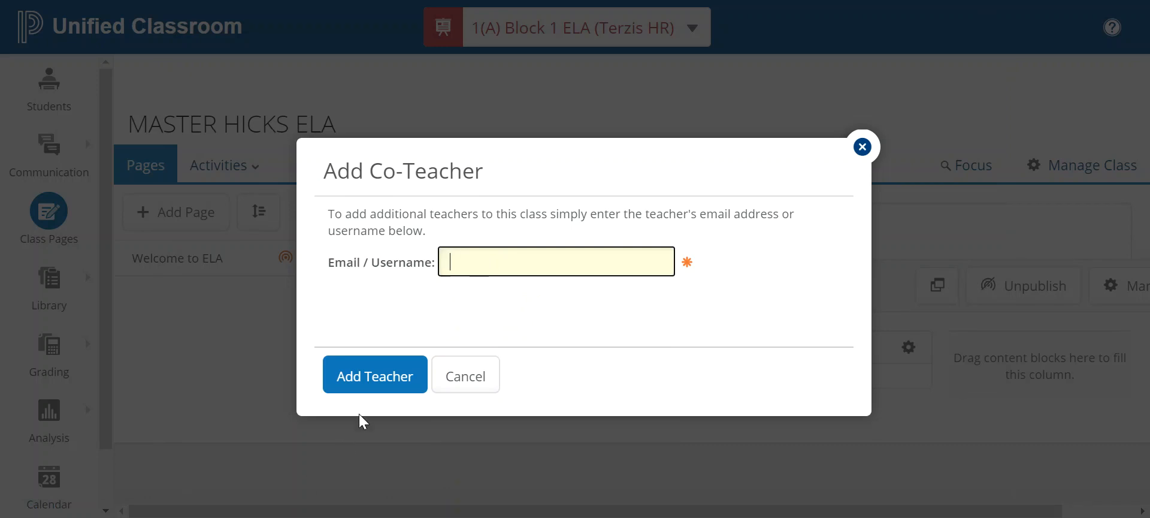
left_click(863, 146)
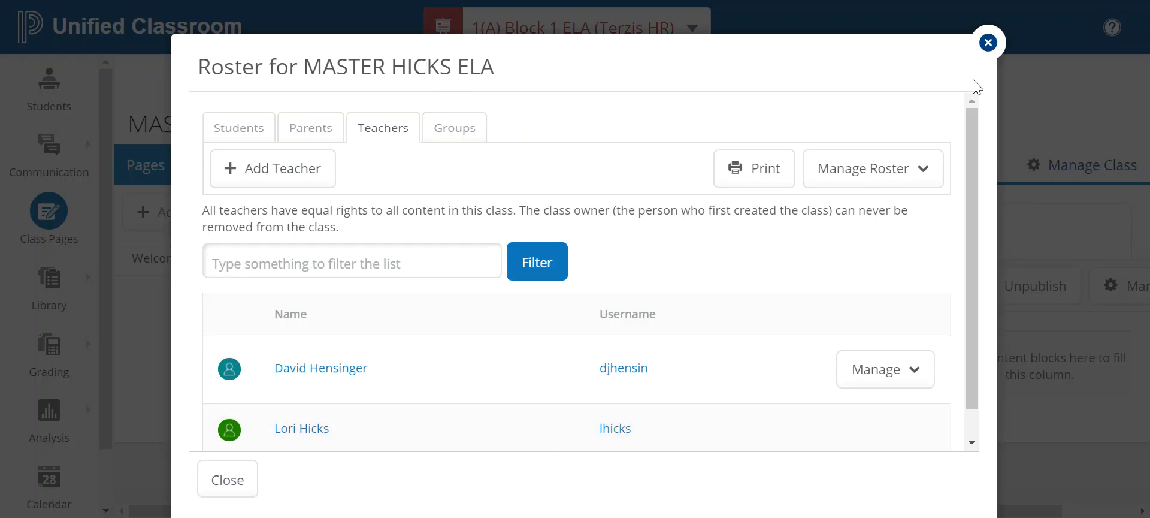
left_click(988, 42)
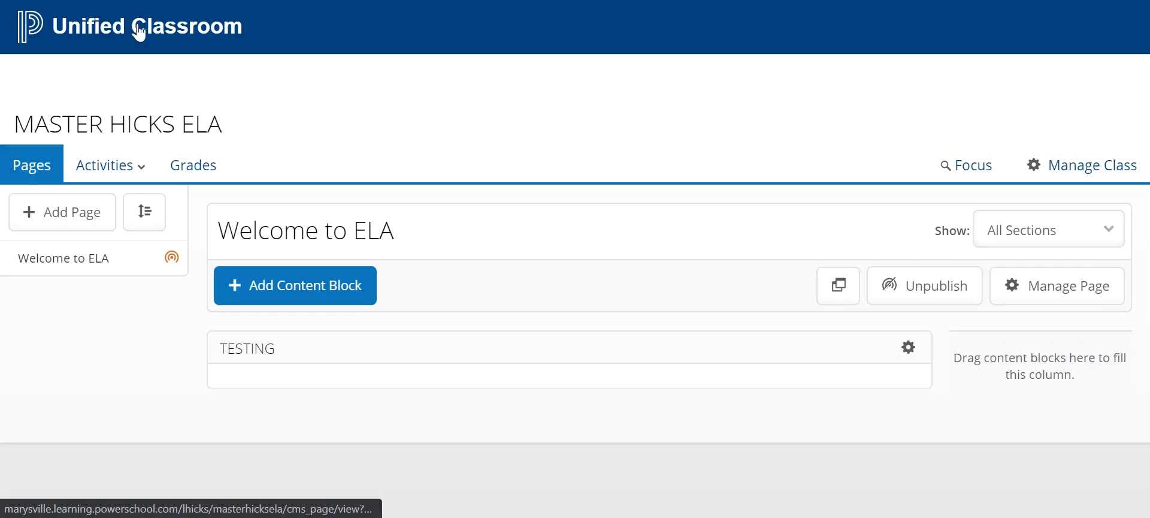
In the Block 2 ELA (Hicks HR) section, add an on-page text block titled 'How about this?' to Welcome to ELA
left_click(626, 45)
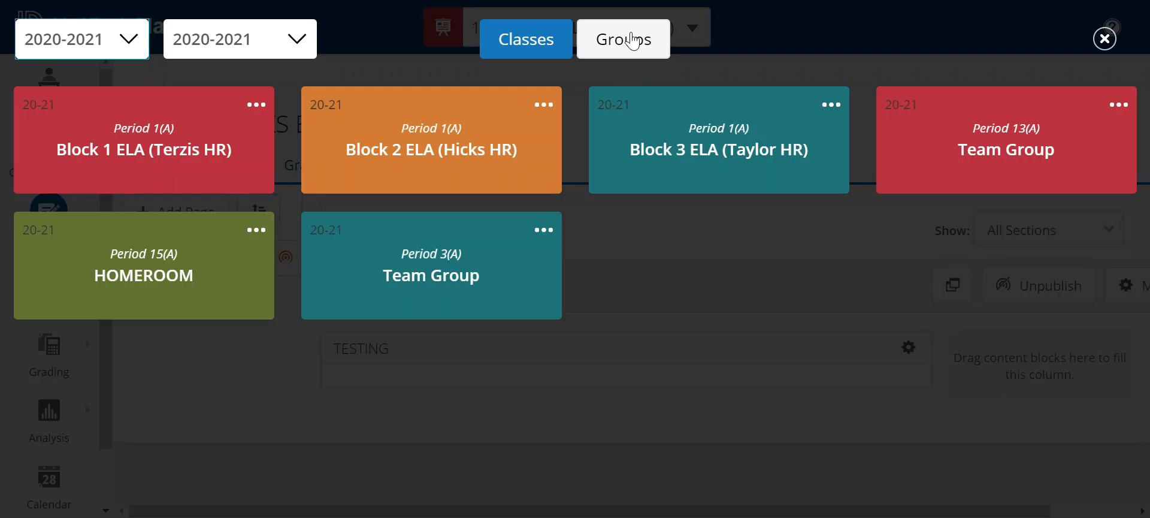
left_click(328, 146)
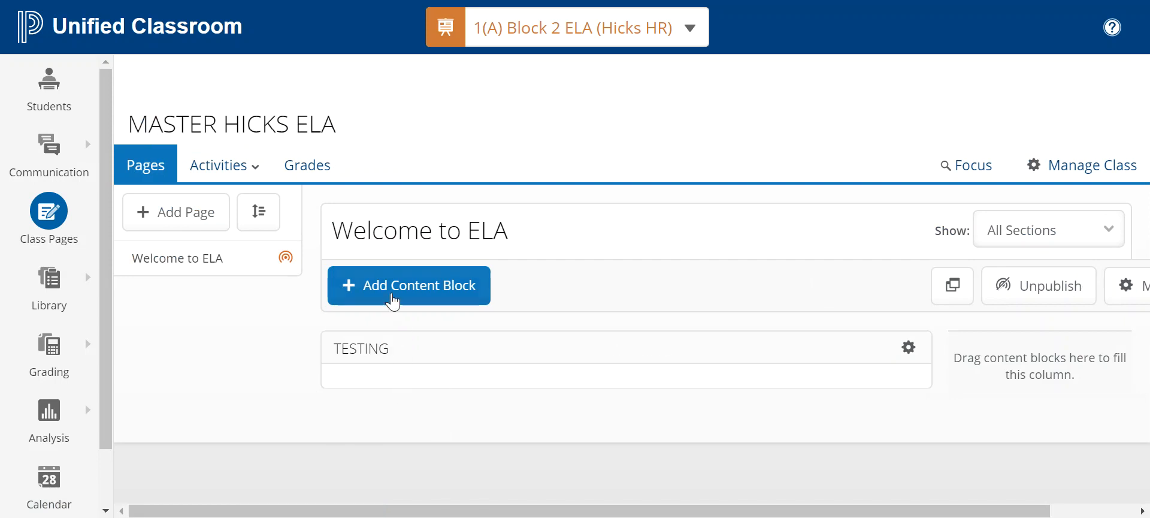
left_click(393, 295)
left_click(398, 203)
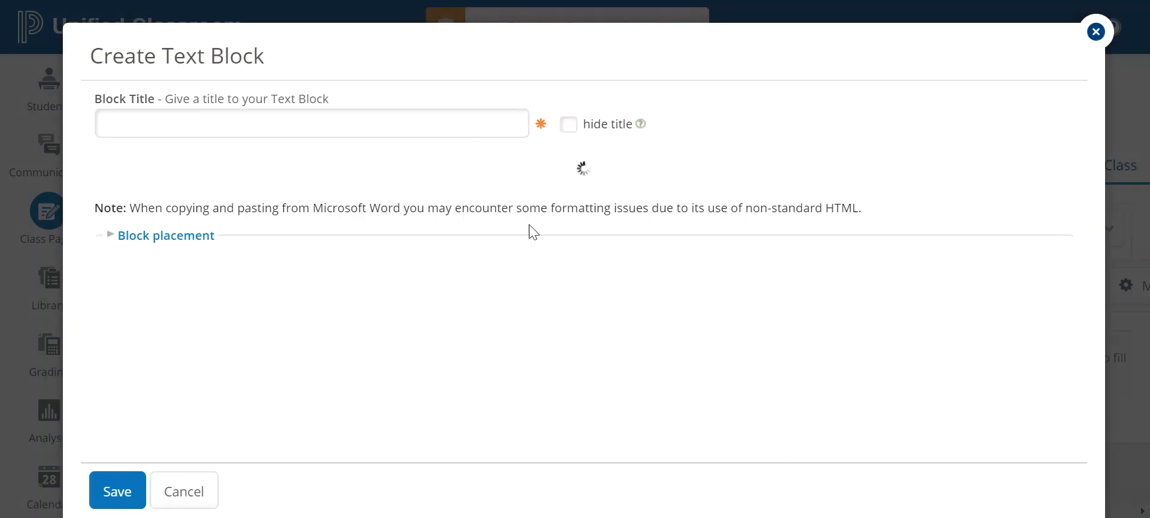
left_click(206, 135)
type("How about this?")
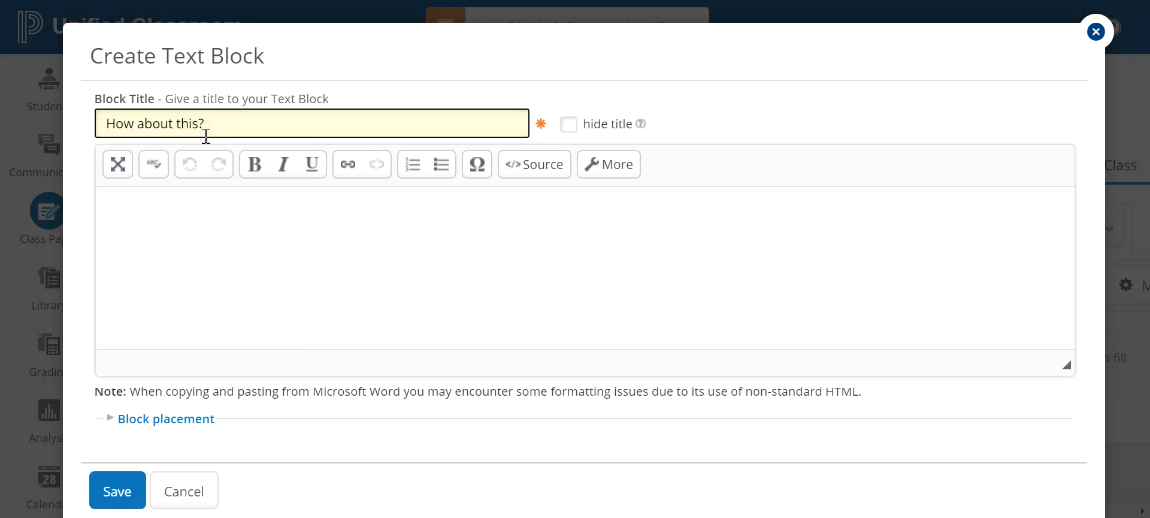
left_click(111, 496)
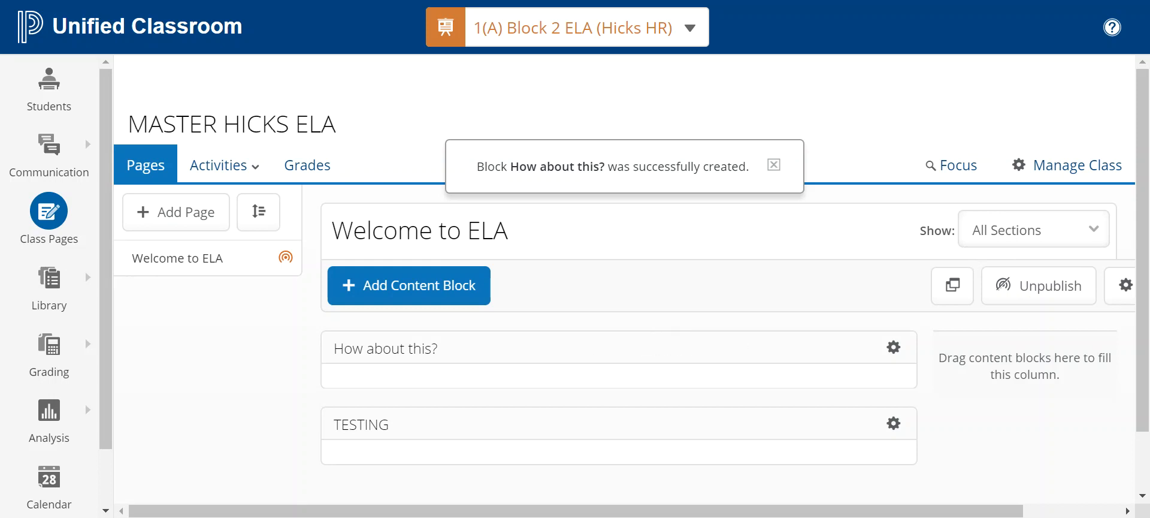
In Block 1 ELA (Terzis HR), delete the How about this? block, leaving only TESTING
left_click(521, 39)
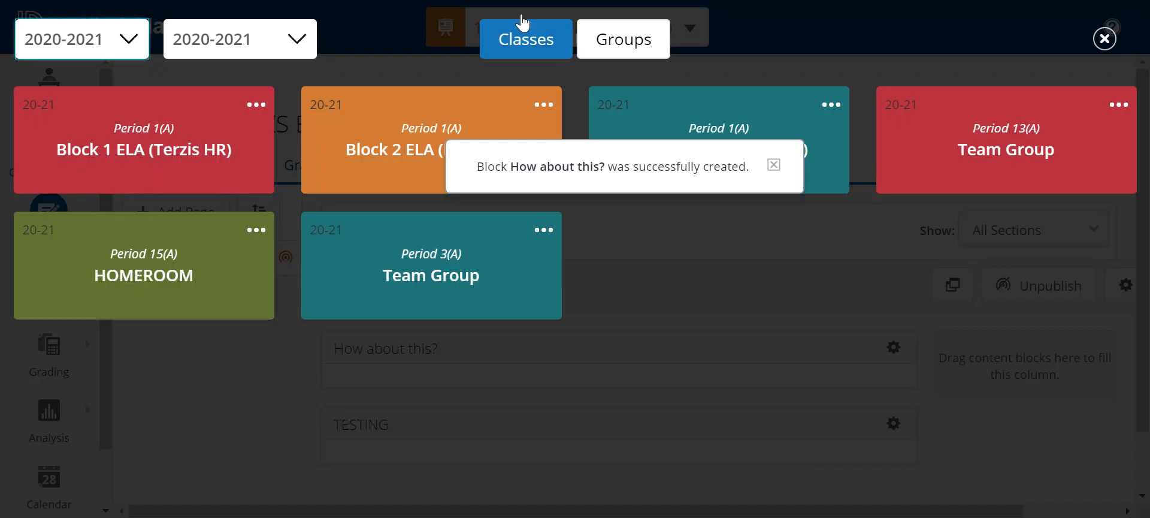
left_click(243, 154)
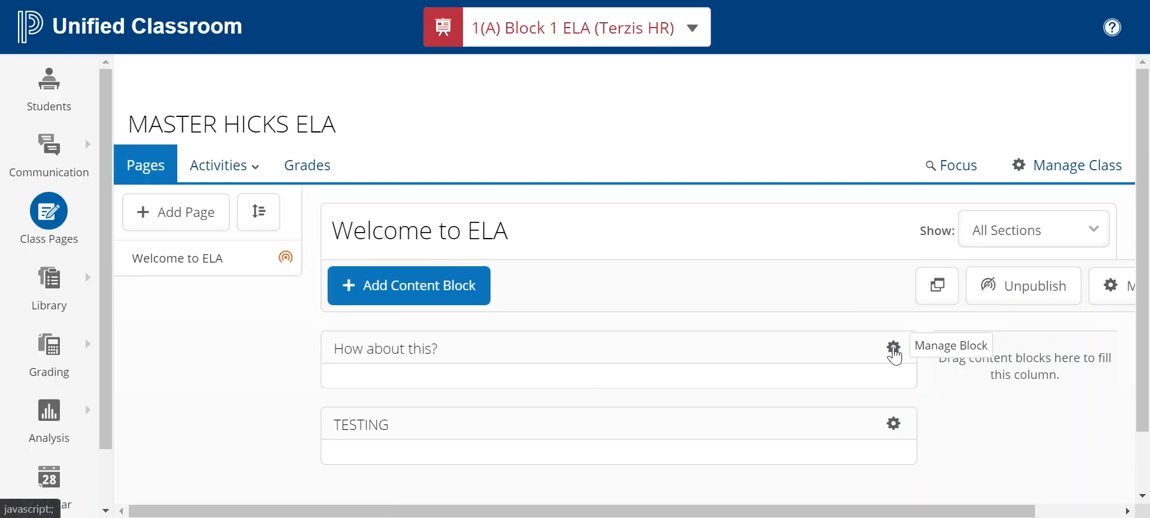
left_click(894, 348)
left_click(850, 318)
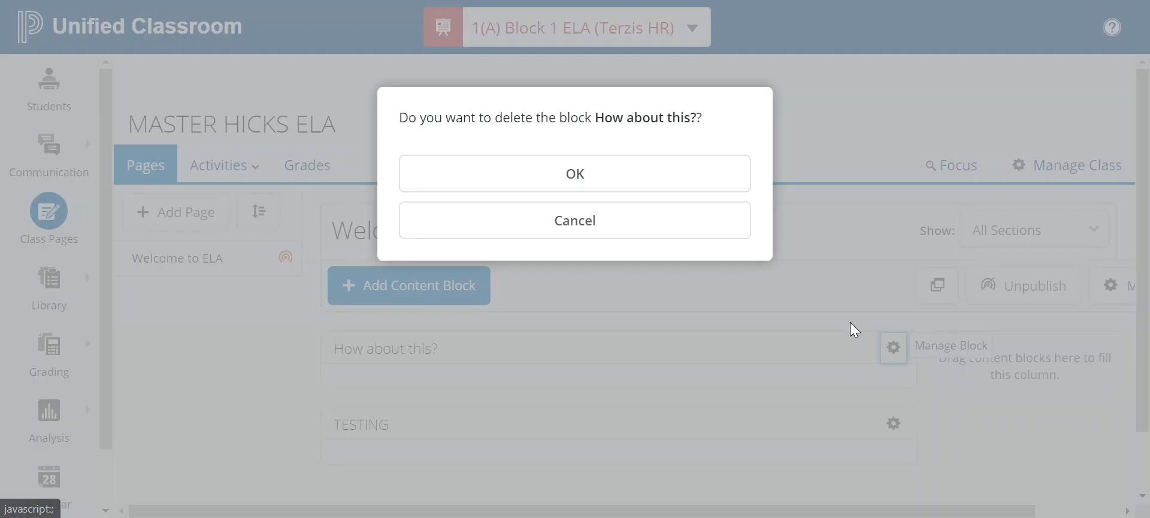
left_click(554, 187)
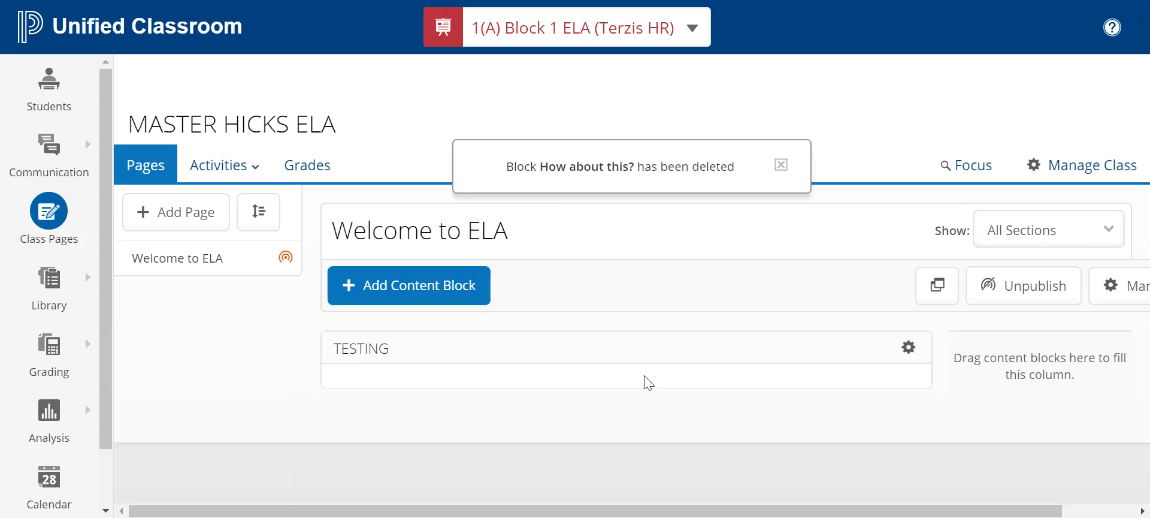
left_click(503, 26)
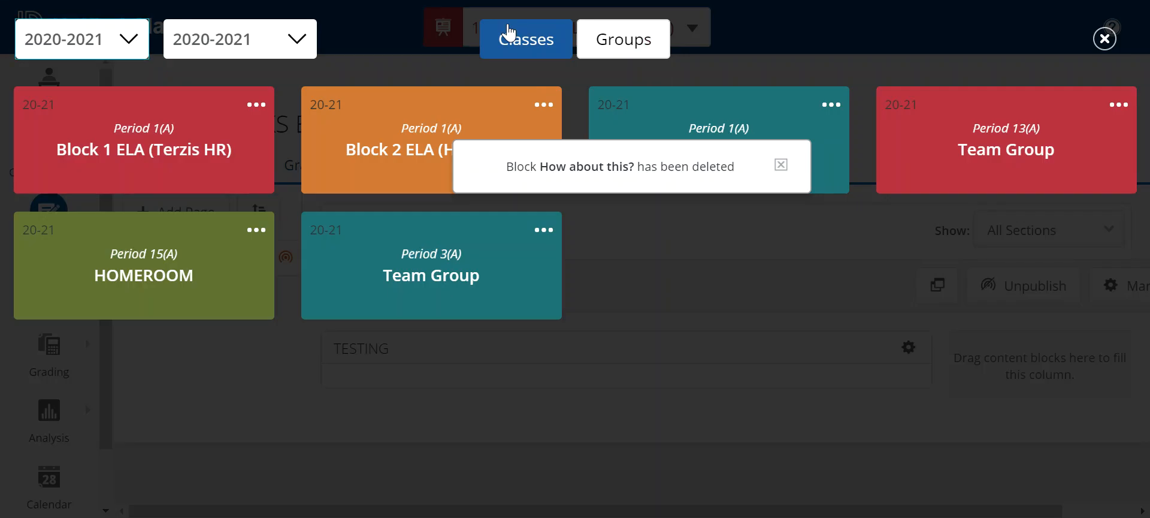
Pick the Block 3 ELA (Taylor HR) card; its Welcome to ELA page holds only TESTING
left_click(719, 90)
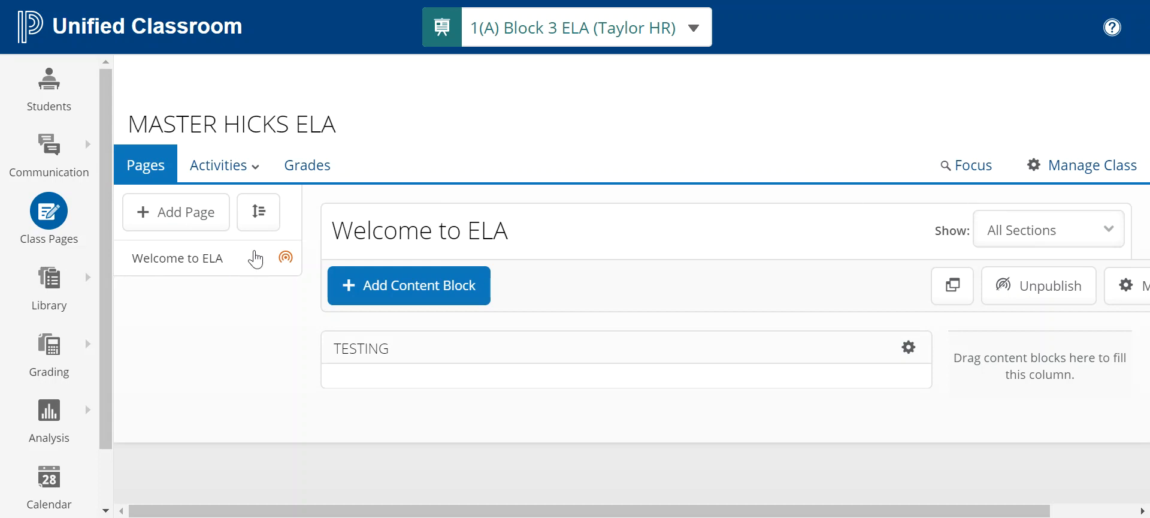
mouse_move(297, 261)
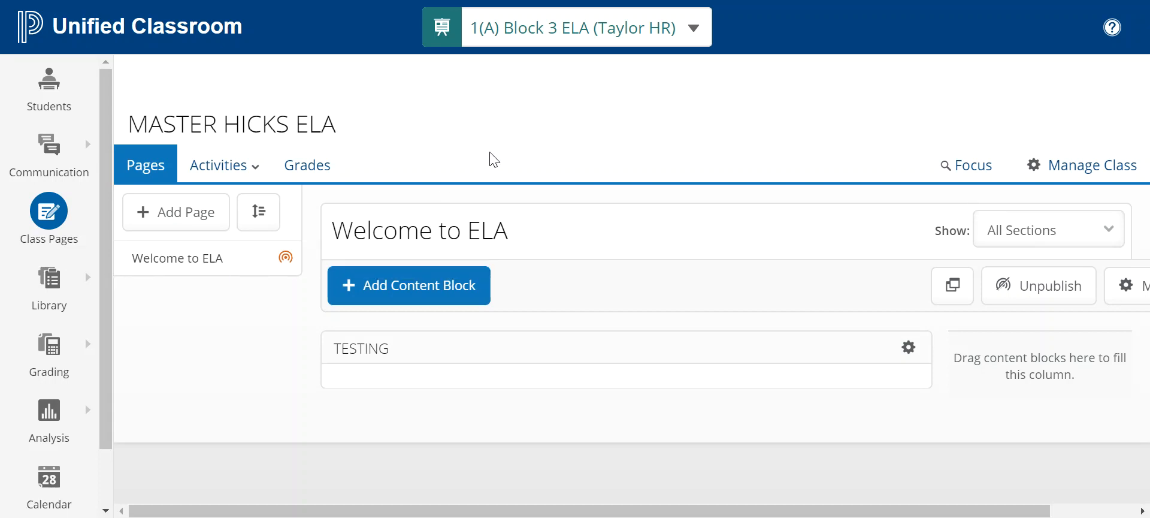